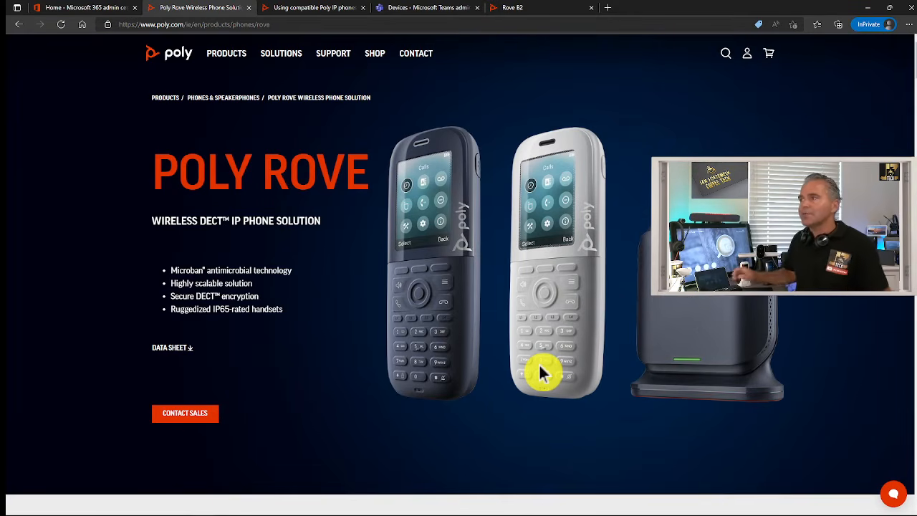
# Switch to the third browser tab with the Poly Support Teams SIP Gateway article
pyautogui.click(312, 9)
# Zoom the SIP Gateway article to 110% and scroll to the Provision devices screenshot
pyautogui.scroll(-1, 485, 278)
pyautogui.scroll(1, 485, 279)
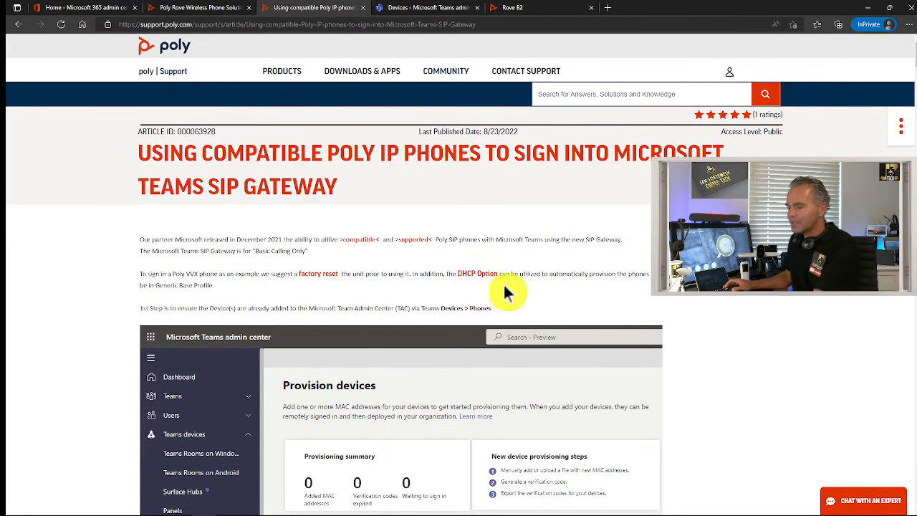
pyautogui.hotkey('ctrl', '+')
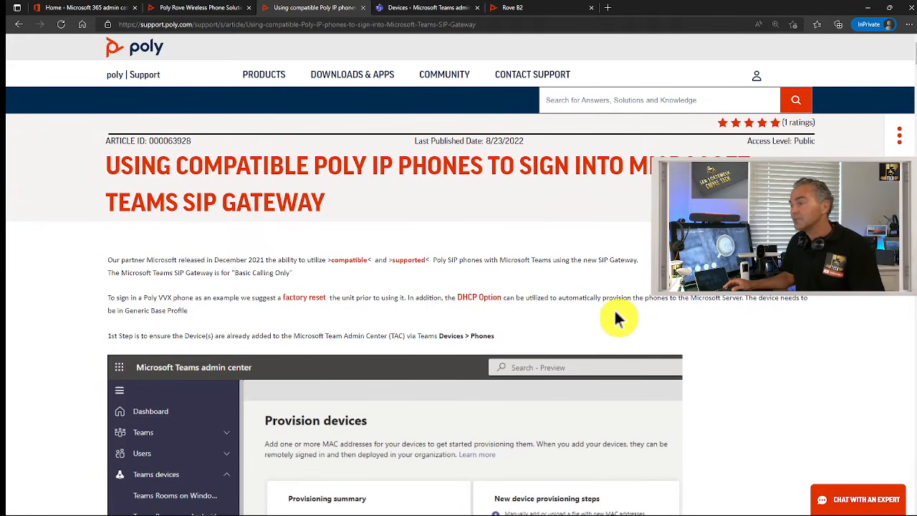
pyautogui.scroll(-2, 602, 315)
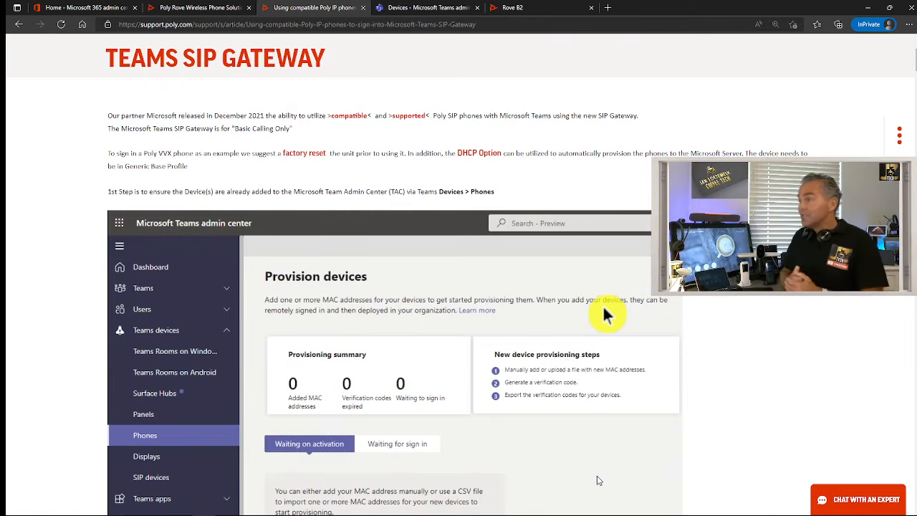
# Scroll past the VVX provisioning and sign-in screenshots to the Poly Rove IP DECT Base Station section
pyautogui.scroll(3, 357, 305)
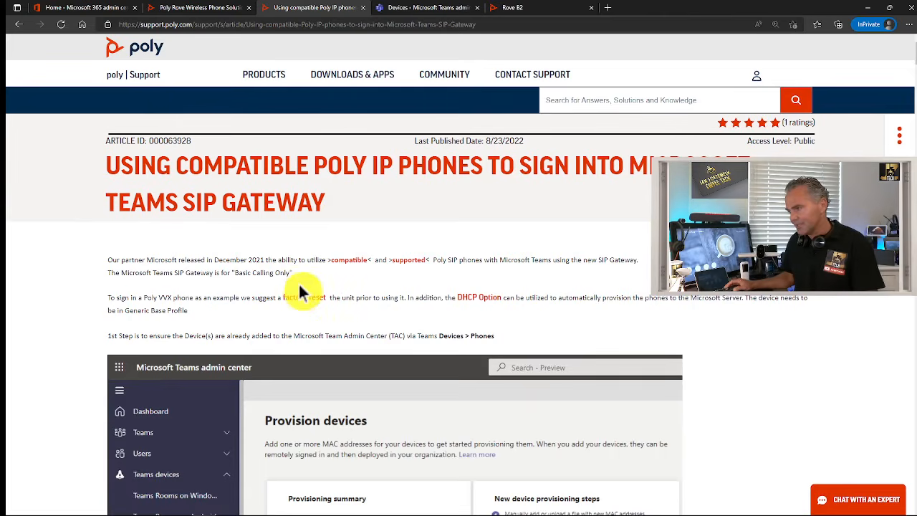
pyautogui.scroll(-3, 301, 290)
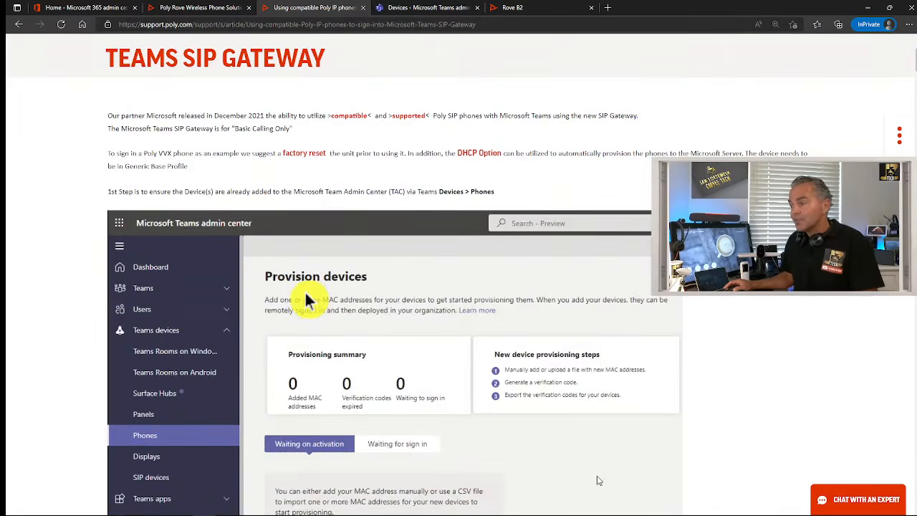
pyautogui.scroll(-1, 303, 297)
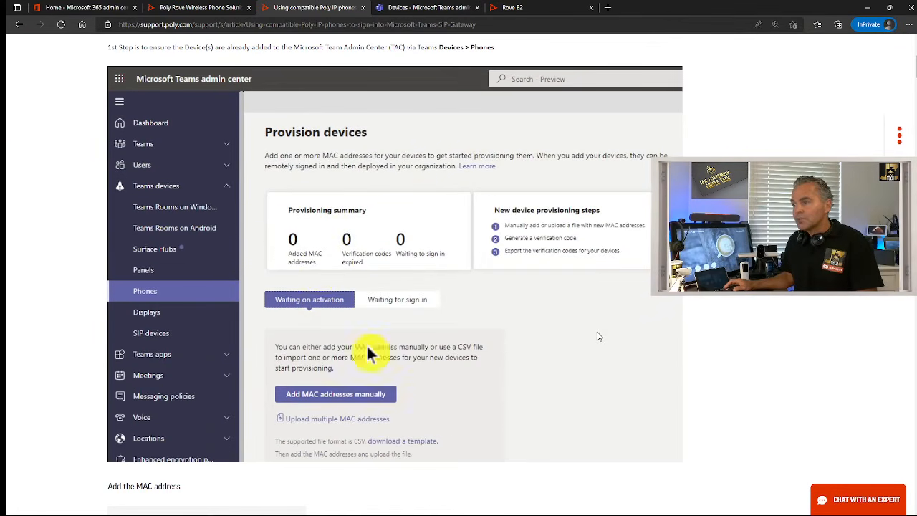
pyautogui.scroll(-2, 366, 343)
pyautogui.scroll(-5, 390, 349)
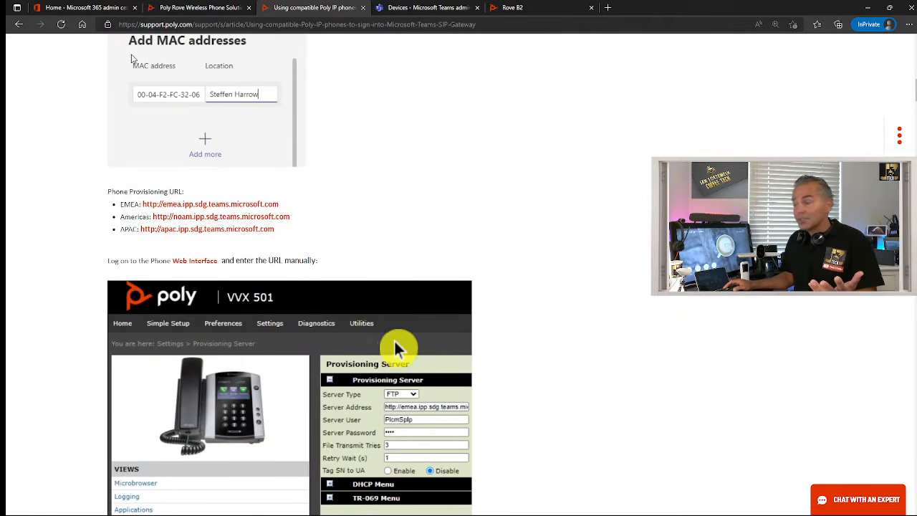
pyautogui.scroll(-2, 394, 340)
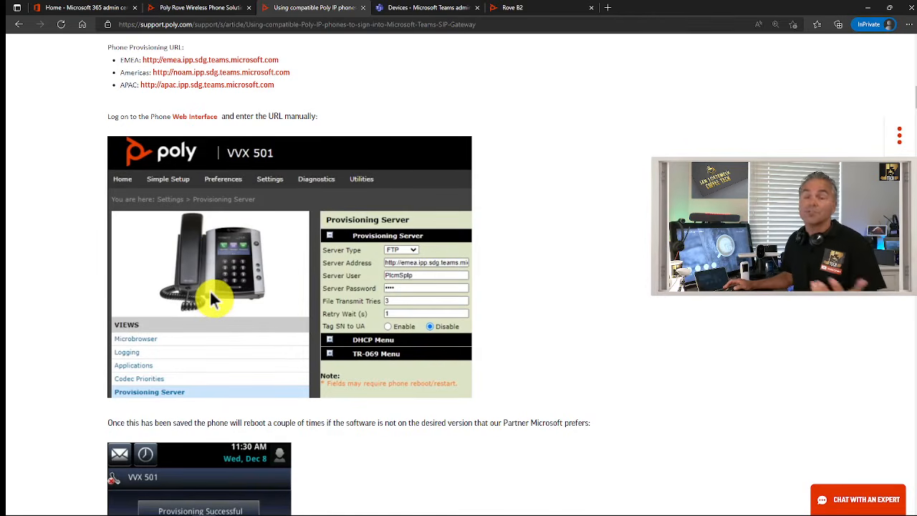
pyautogui.scroll(-1, 219, 295)
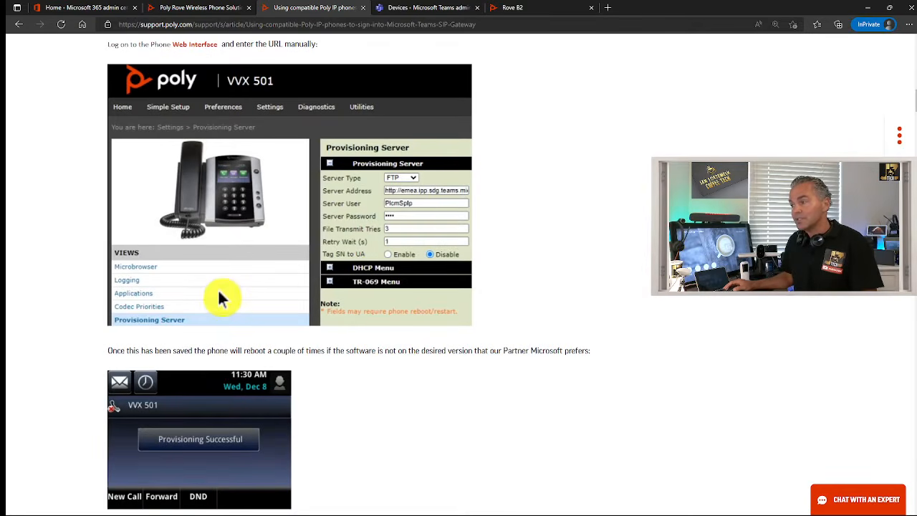
pyautogui.scroll(-2, 399, 358)
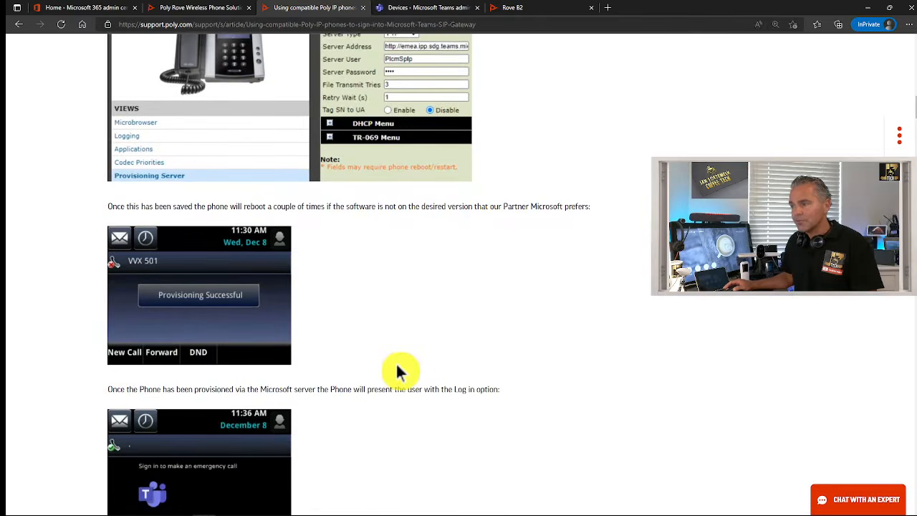
pyautogui.scroll(-1, 399, 371)
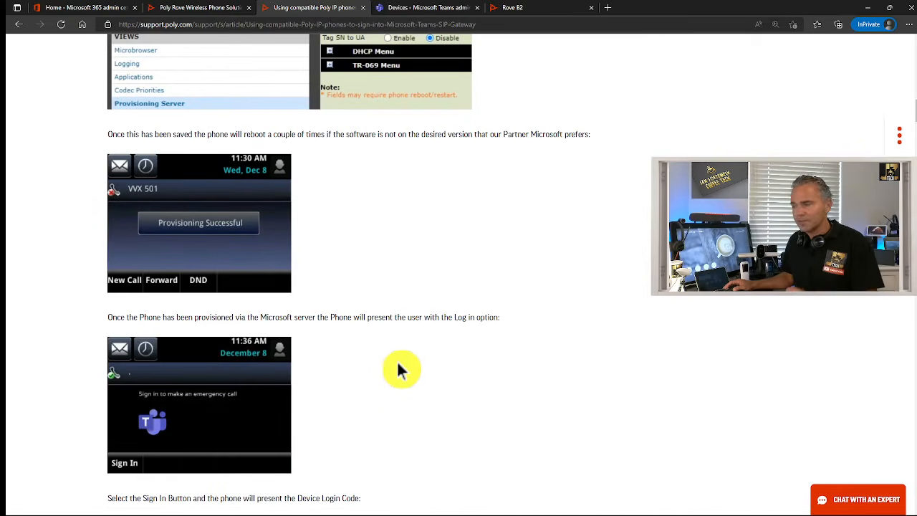
pyautogui.scroll(-2, 399, 368)
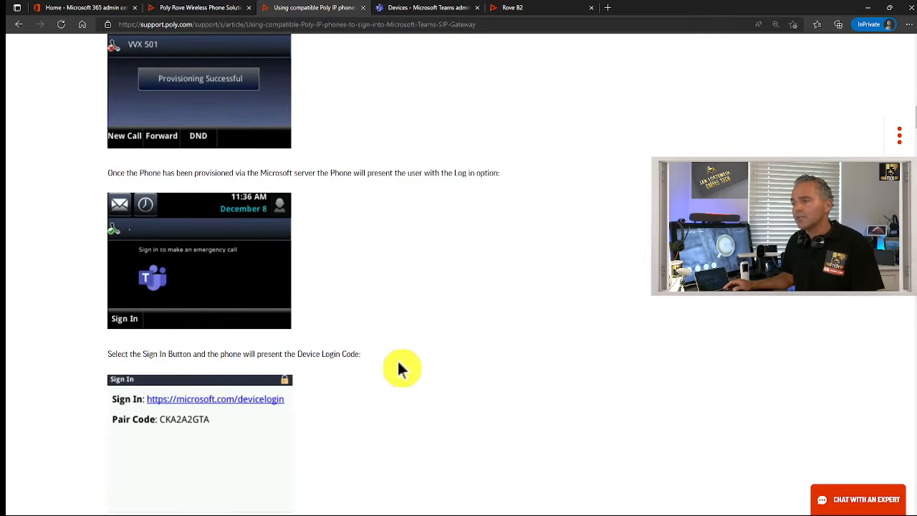
pyautogui.scroll(-6, 399, 369)
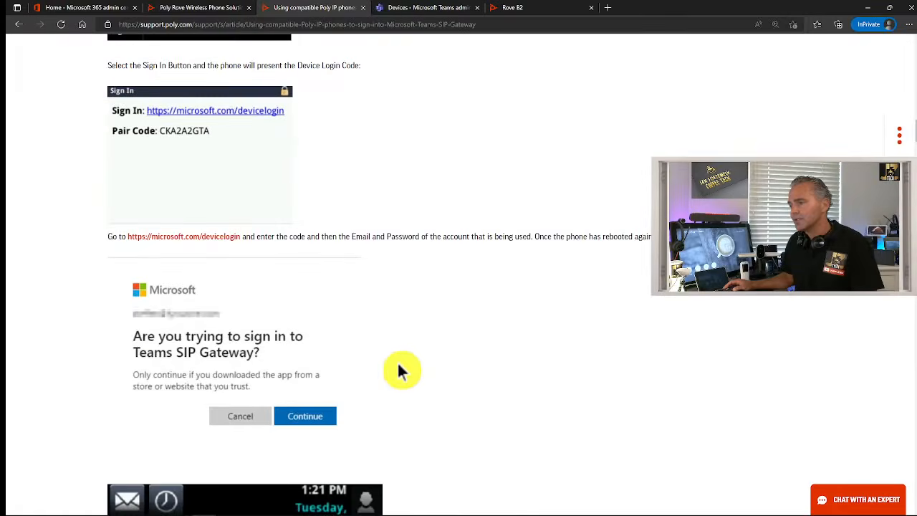
pyautogui.scroll(-15, 399, 371)
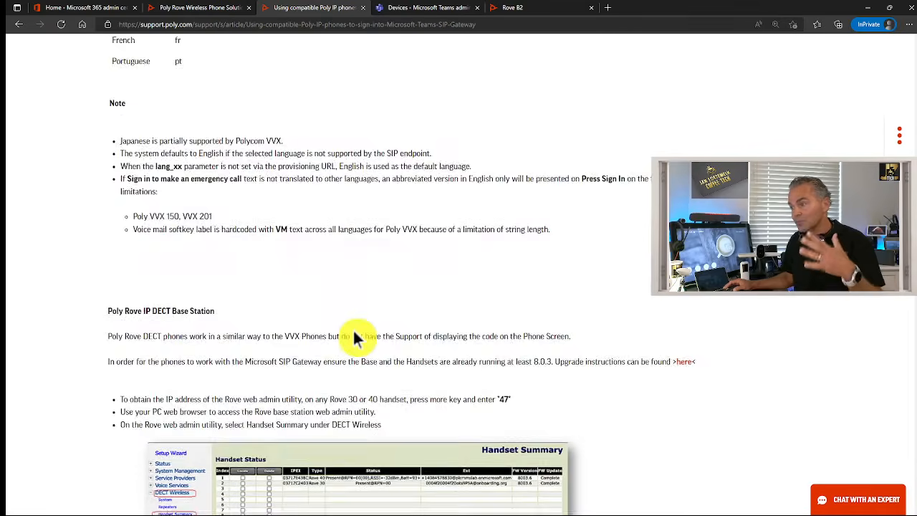
# Zoom the article to 125% and highlight the Poly Rove IP DECT Base Station heading
pyautogui.hotkey('ctrl', '+')
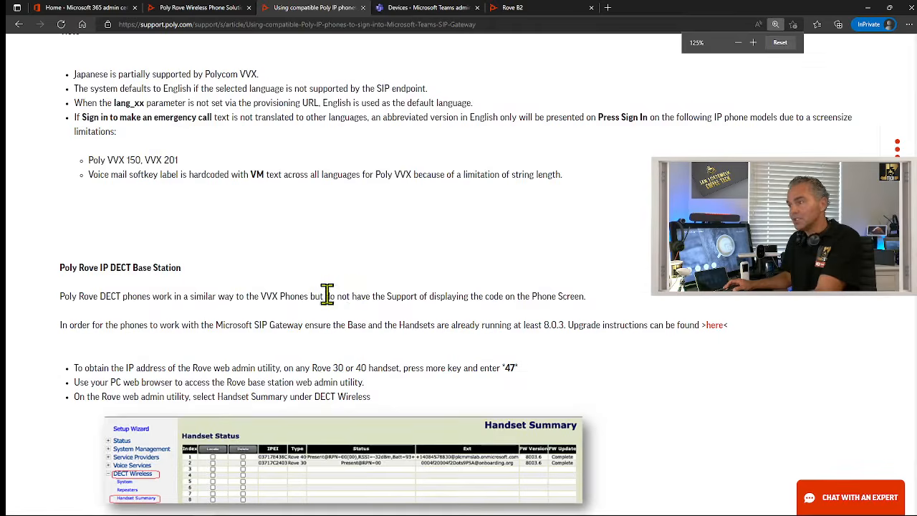
pyautogui.moveTo(62, 267); pyautogui.dragTo(184, 268)
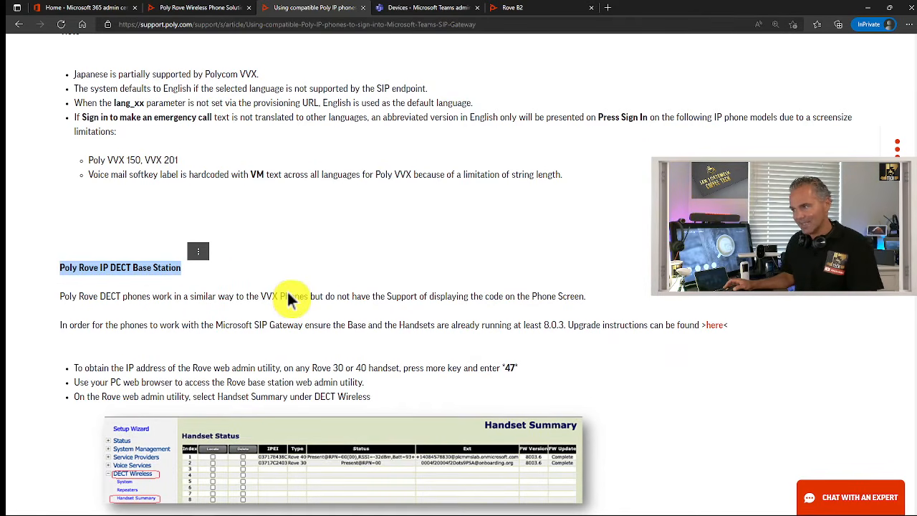
pyautogui.click(179, 299)
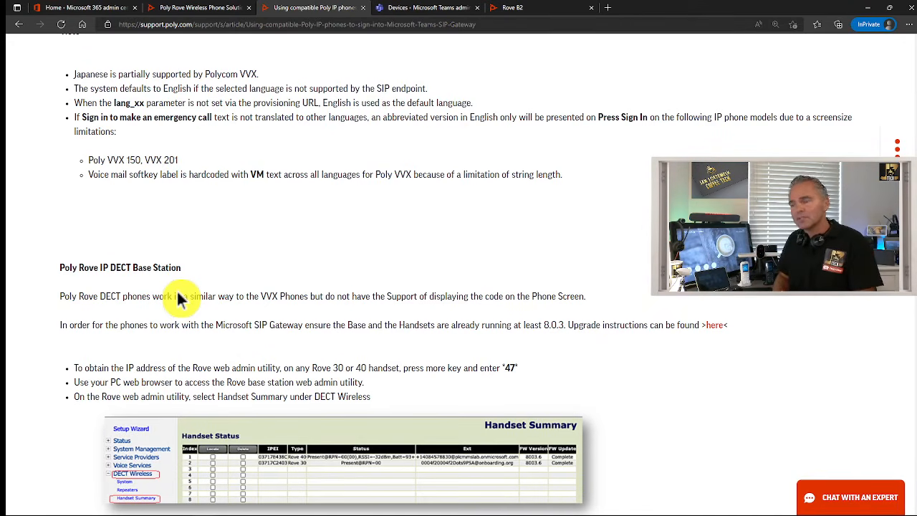
pyautogui.scroll(-1, 131, 311)
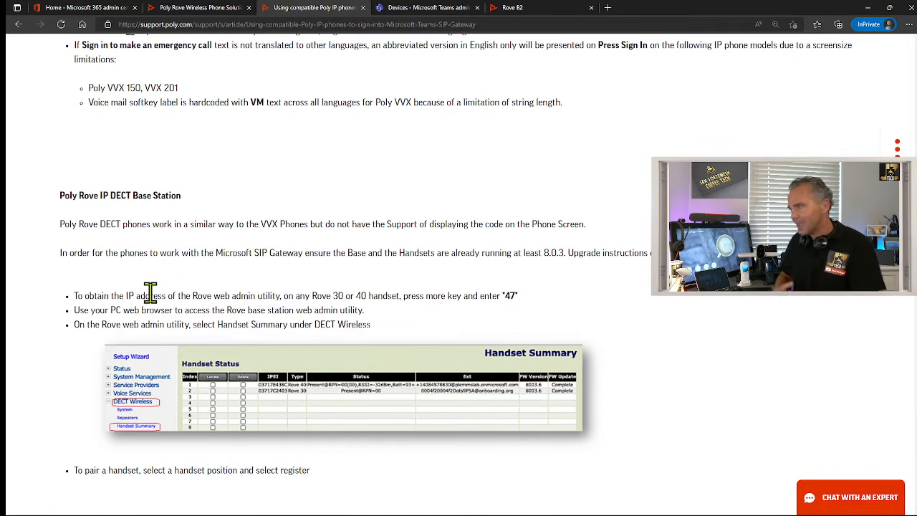
pyautogui.scroll(1, 129, 280)
pyautogui.scroll(-1, 145, 291)
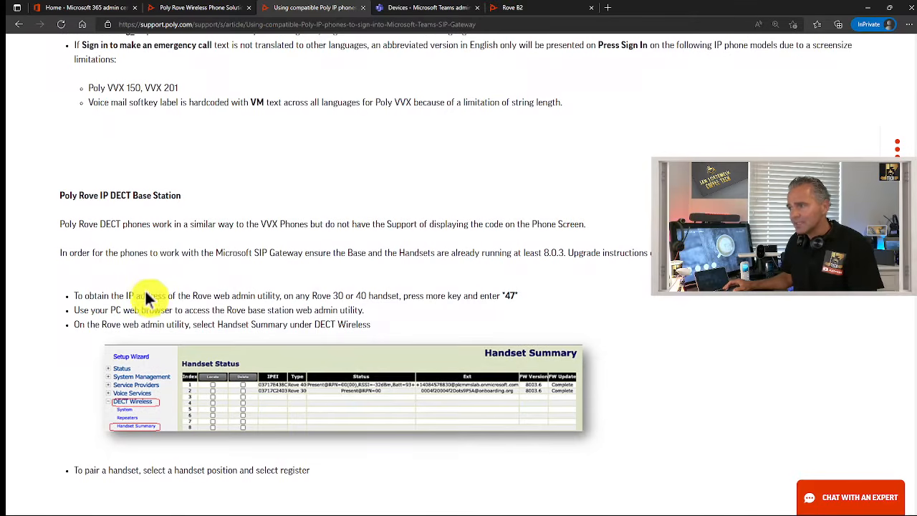
# Highlight the required firmware sentence, the 8.0.3 minimum version, and the *47 step
pyautogui.moveTo(70, 253); pyautogui.dragTo(680, 257)
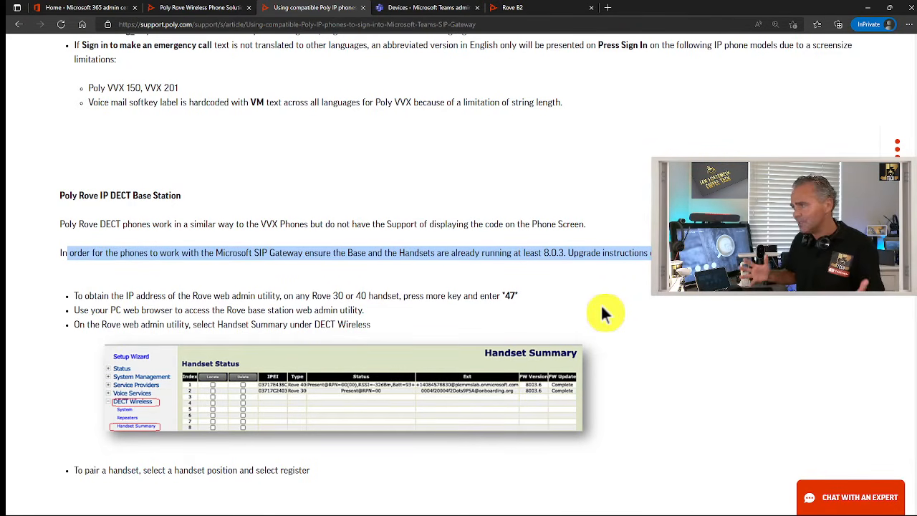
pyautogui.click(555, 252)
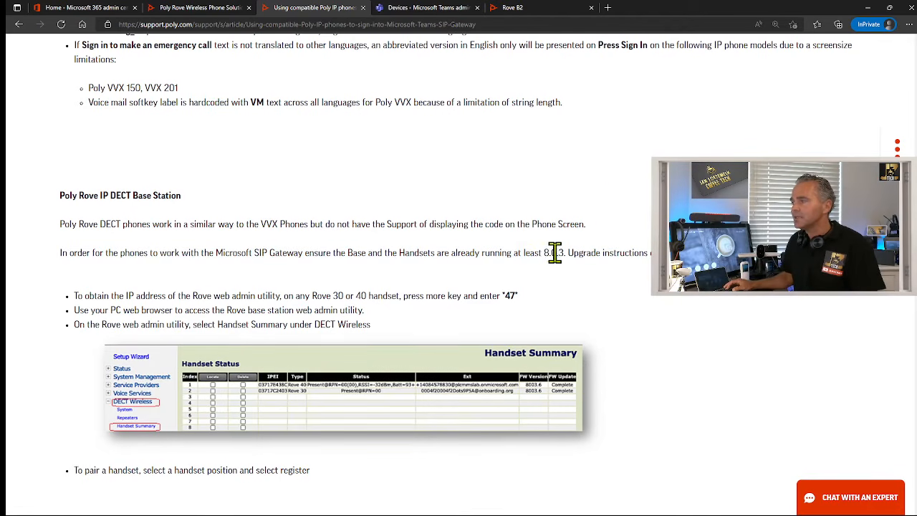
pyautogui.moveTo(542, 252); pyautogui.dragTo(575, 255)
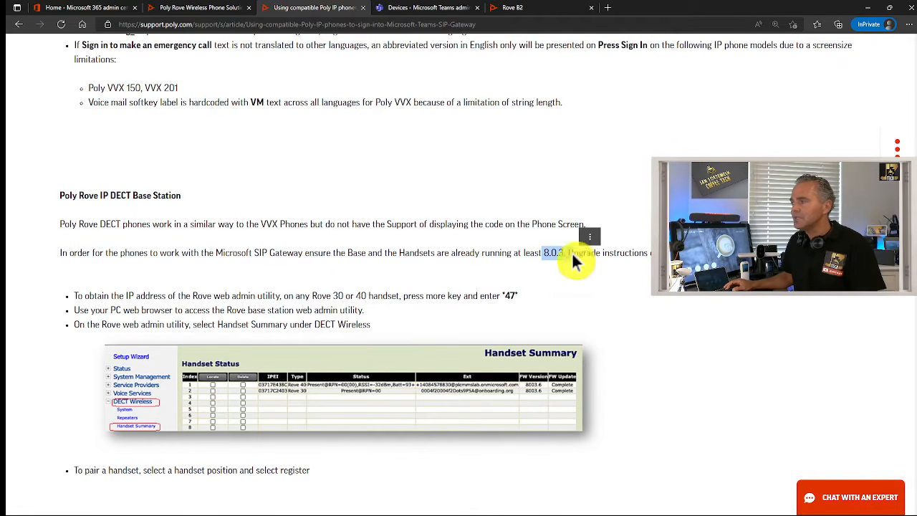
pyautogui.click(565, 294)
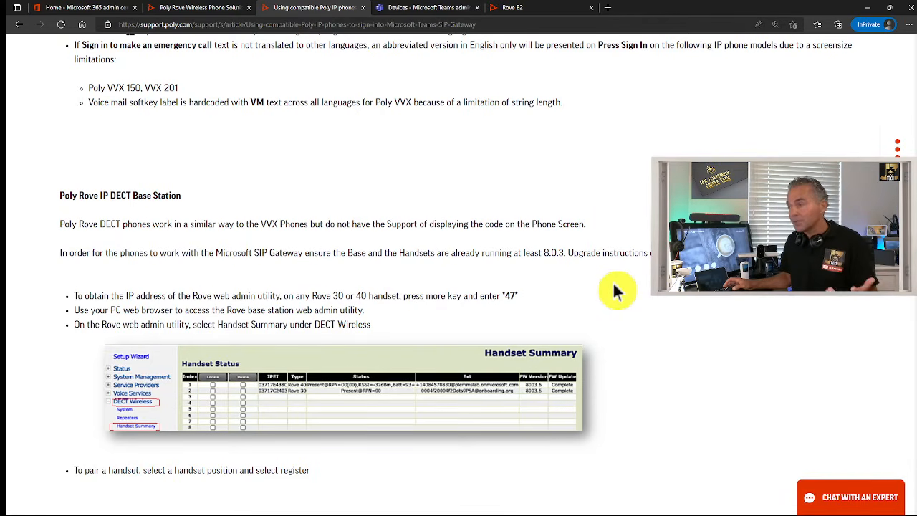
pyautogui.scroll(-1, 523, 300)
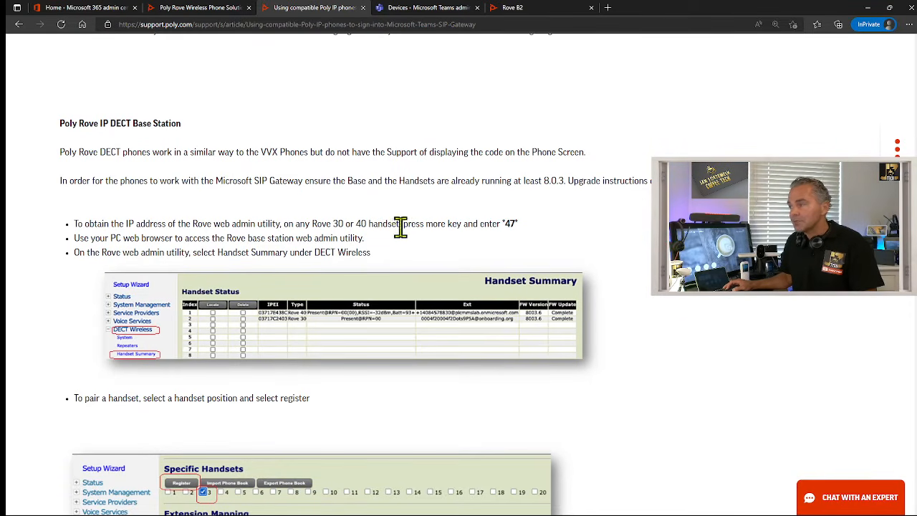
pyautogui.moveTo(398, 226); pyautogui.dragTo(518, 225)
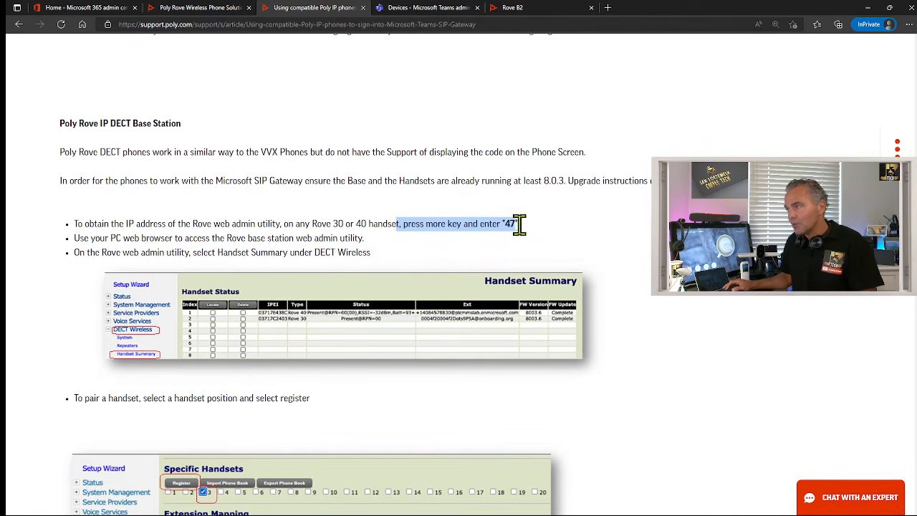
pyautogui.click(428, 252)
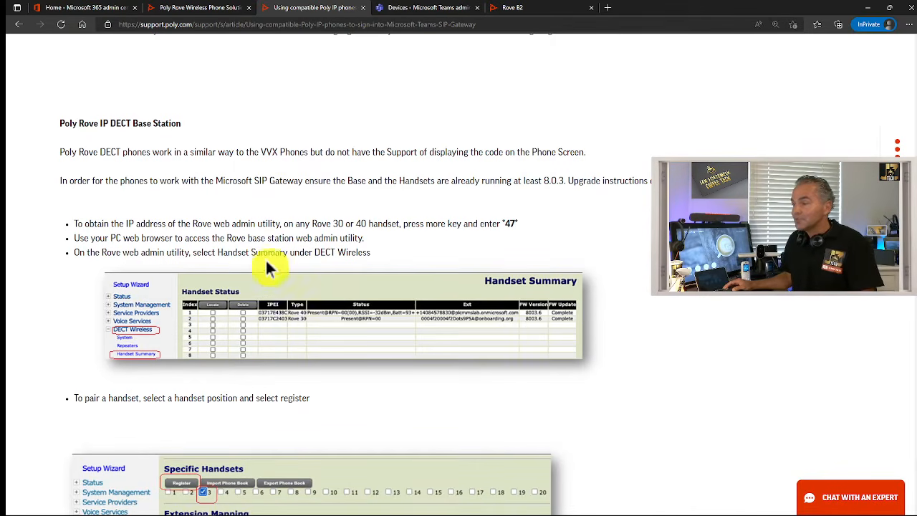
# Zoom in further and scroll through the firmware-update and Syslog sections
pyautogui.hotkey('ctrl', '+')
pyautogui.hotkey('ctrl', '+')
pyautogui.hotkey('ctrl', '+')
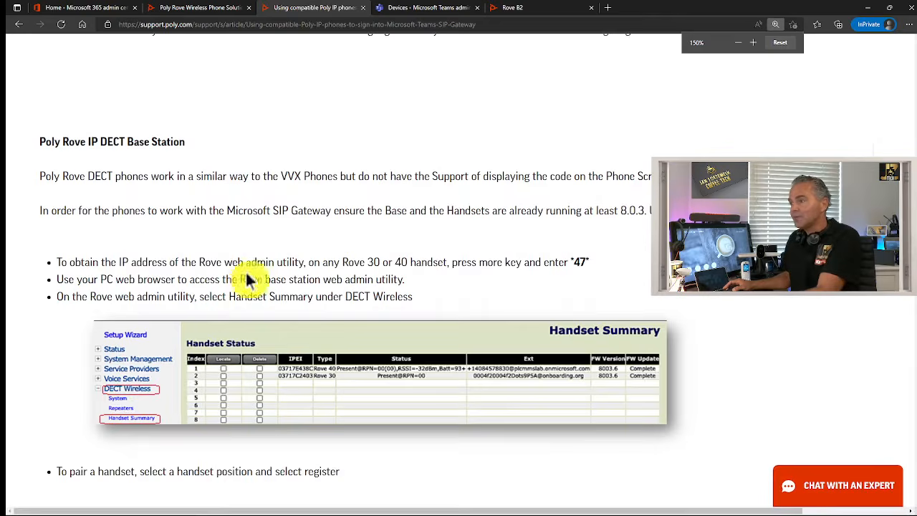
pyautogui.scroll(-3, 244, 276)
pyautogui.scroll(-2, 244, 276)
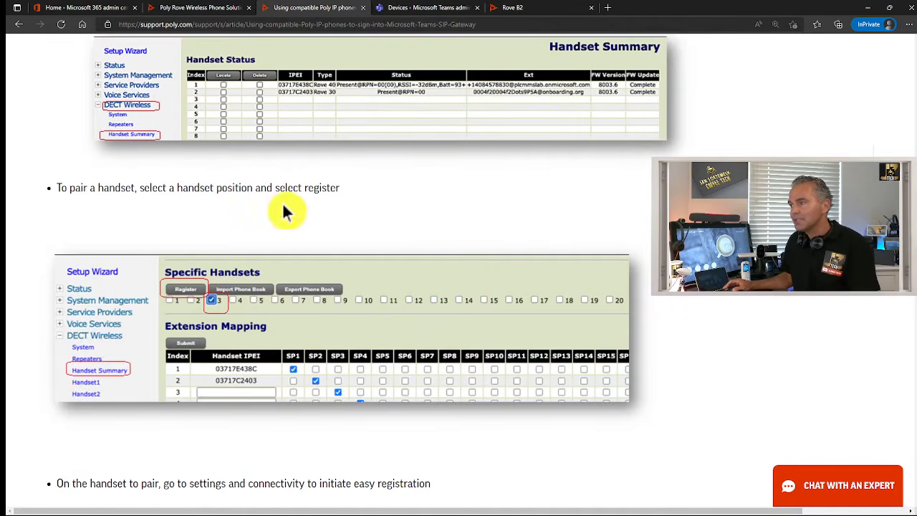
pyautogui.scroll(-4, 270, 347)
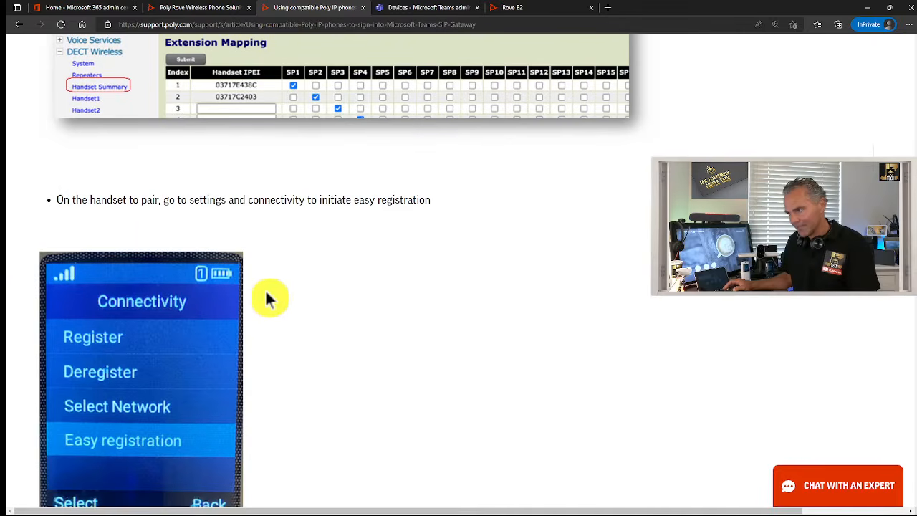
pyautogui.scroll(-4, 386, 321)
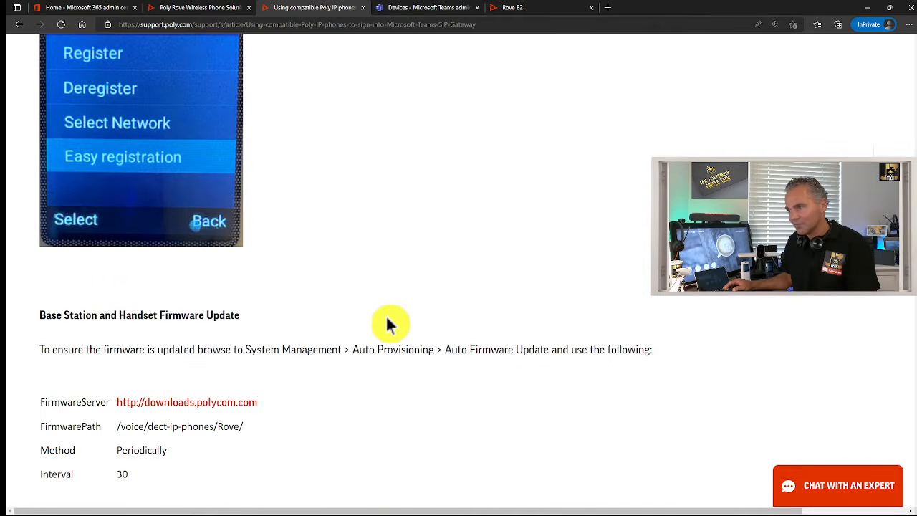
pyautogui.scroll(-1, 386, 317)
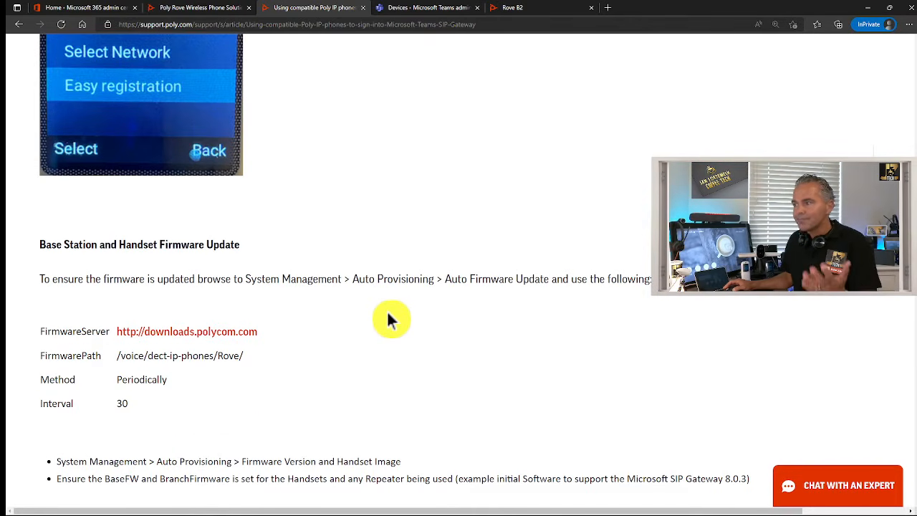
pyautogui.scroll(-1, 387, 319)
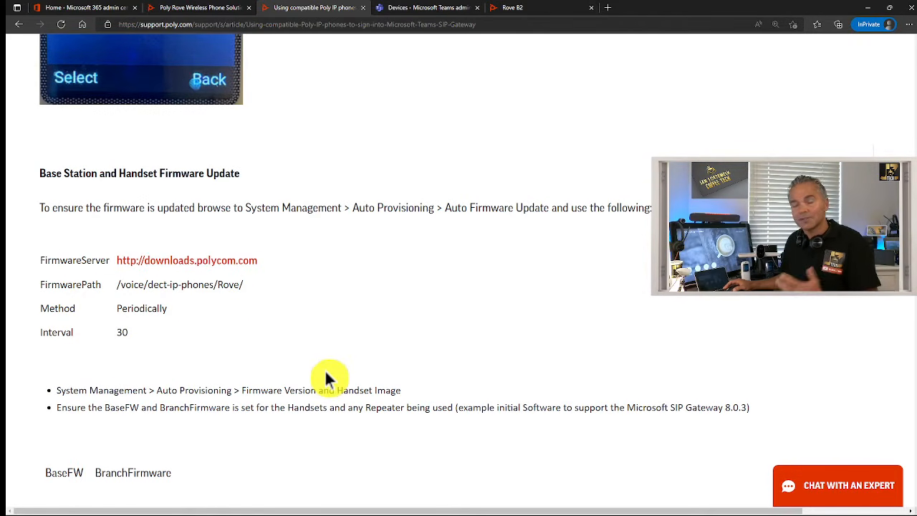
pyautogui.scroll(-2, 326, 378)
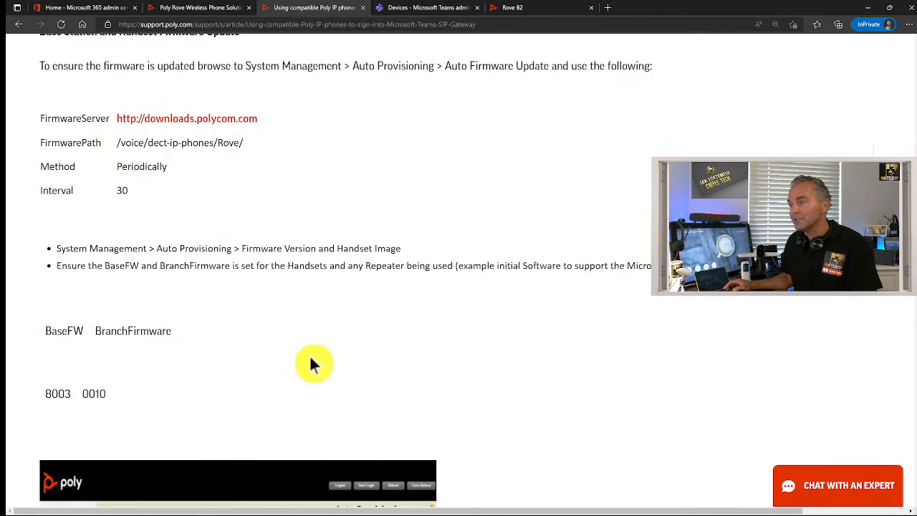
pyautogui.scroll(-4, 310, 361)
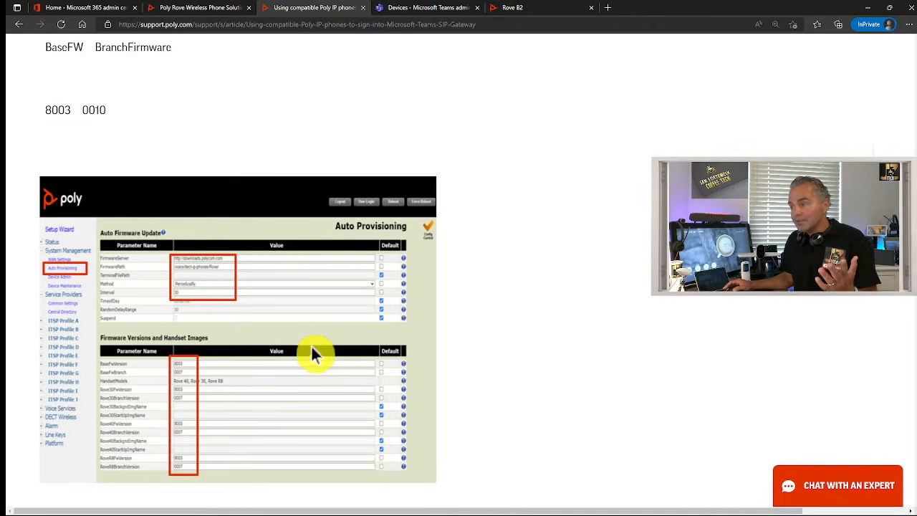
pyautogui.scroll(-3, 311, 344)
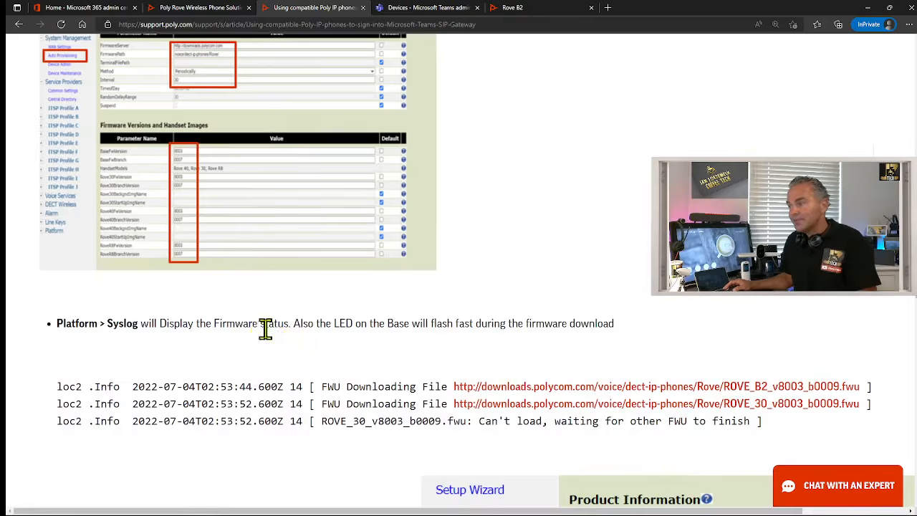
pyautogui.scroll(-1, 265, 328)
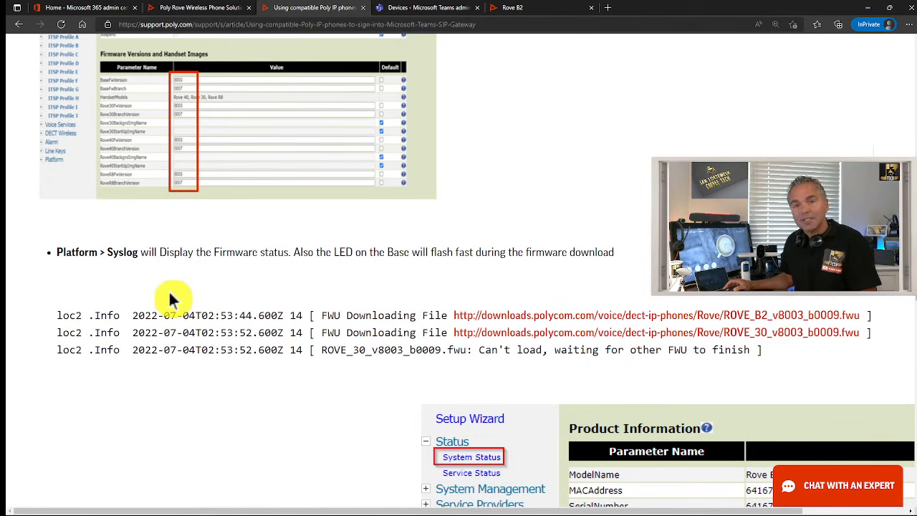
pyautogui.scroll(-1, 188, 342)
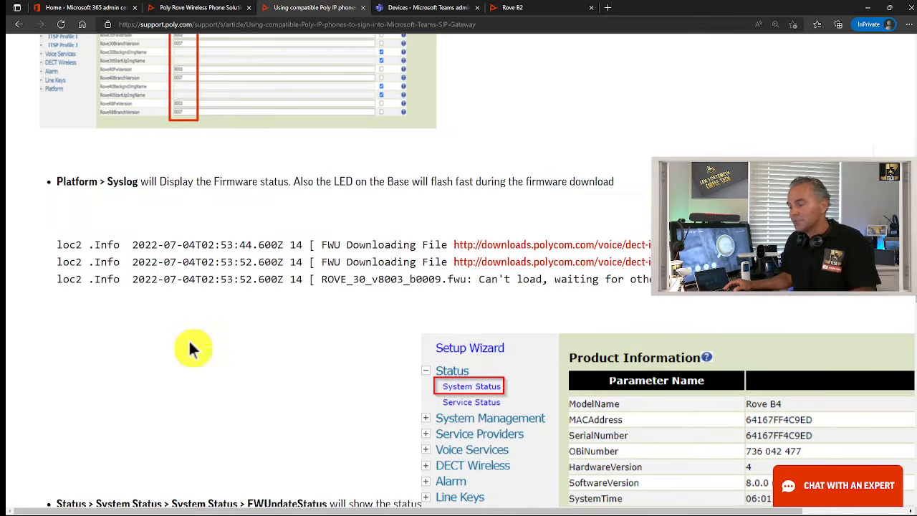
# Zoom to 125% and scroll to the Auto Provisioning settings and three regional ConfigURLs
pyautogui.hotkey('ctrl', '+')
pyautogui.hotkey('ctrl', '+')
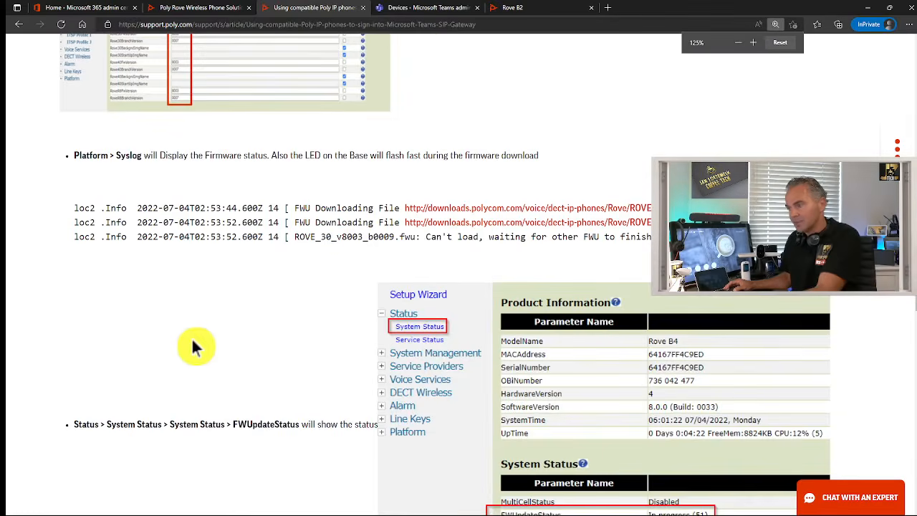
pyautogui.scroll(-3, 191, 337)
pyautogui.scroll(-3, 192, 334)
pyautogui.scroll(3, 242, 229)
pyautogui.scroll(-2, 247, 247)
pyautogui.scroll(-1, 245, 246)
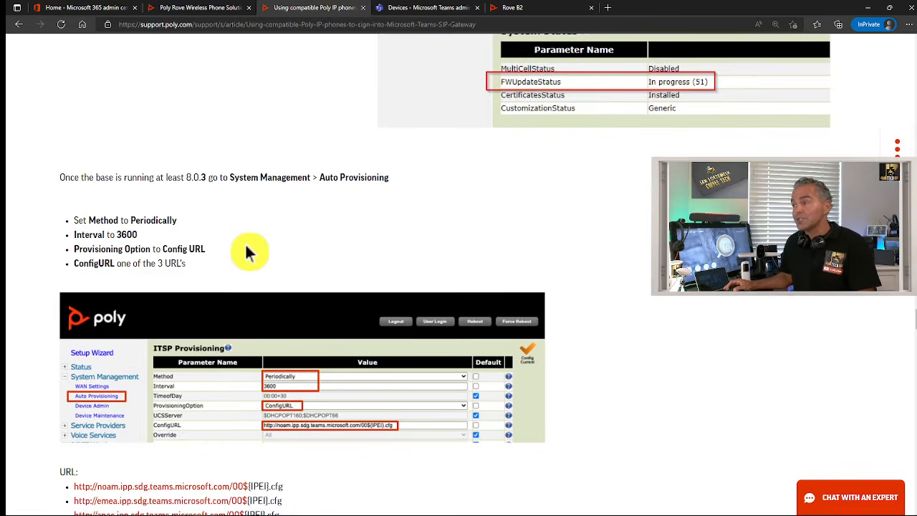
pyautogui.scroll(-1, 265, 269)
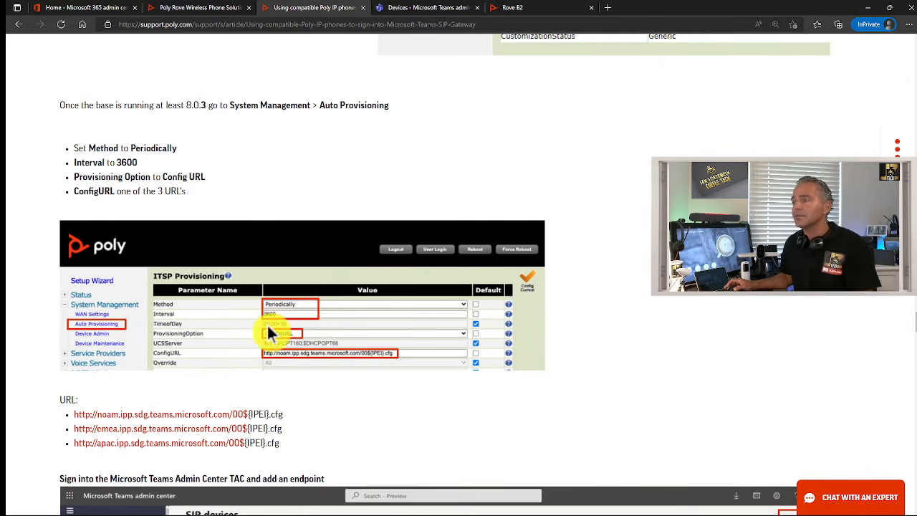
pyautogui.scroll(1, 264, 326)
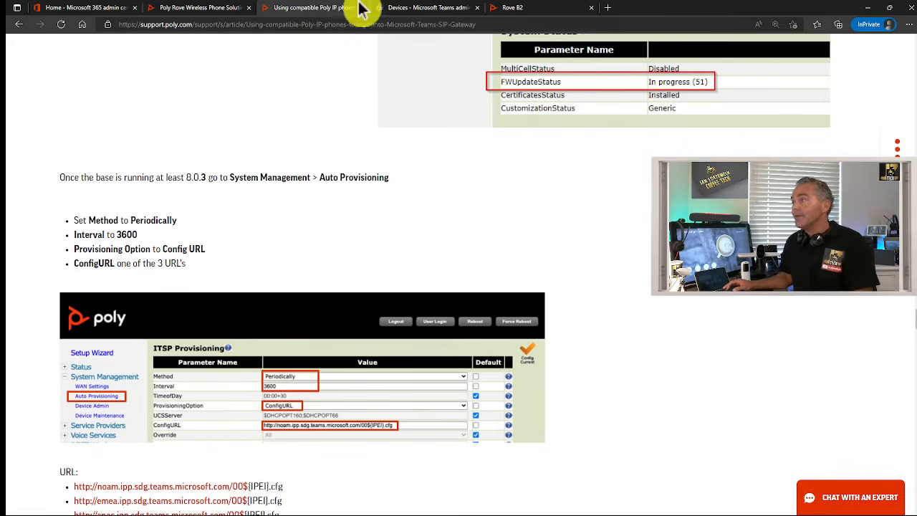
# On the Rove B2 System Status page, check the software version is 8.0.3
pyautogui.click(527, 9)
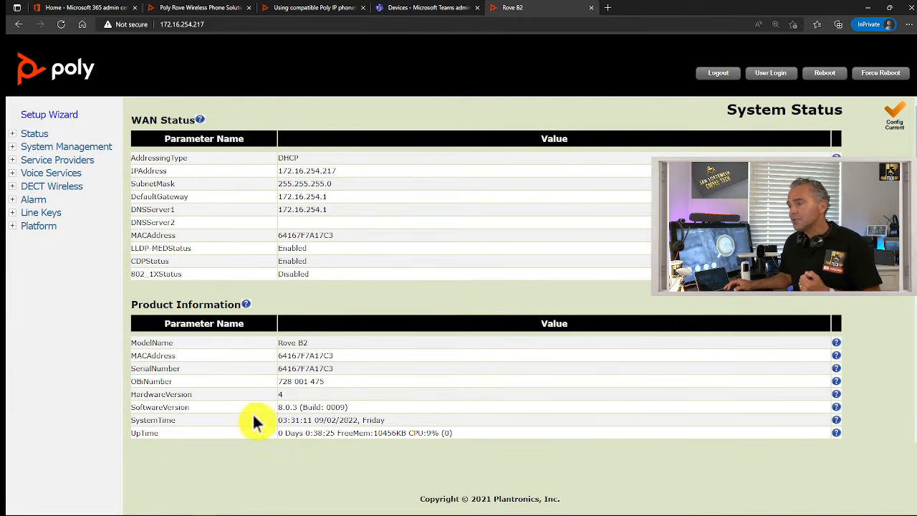
pyautogui.moveTo(279, 408); pyautogui.dragTo(354, 403)
pyautogui.rightClick(362, 375)
pyautogui.click(342, 364)
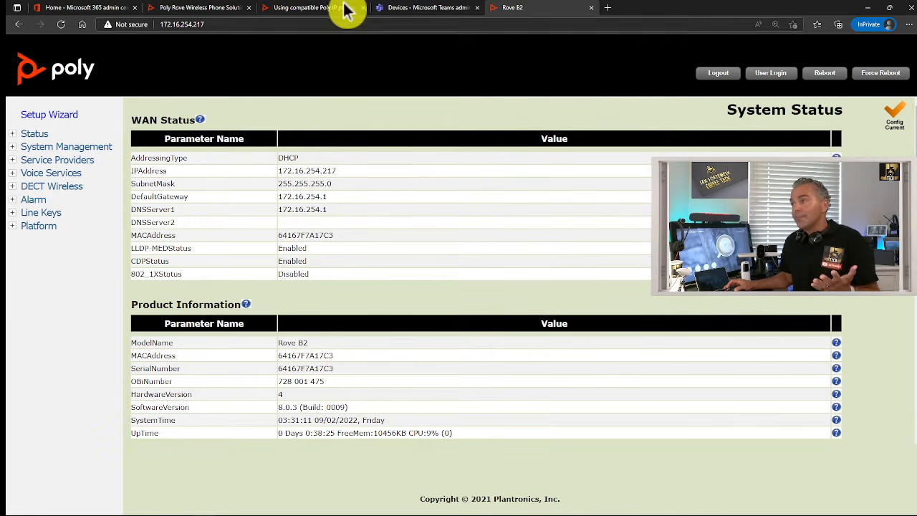
# Check the article, then open System Management > Auto Provisioning in the Rove B2 admin
pyautogui.click(315, 9)
pyautogui.scroll(-1, 438, 172)
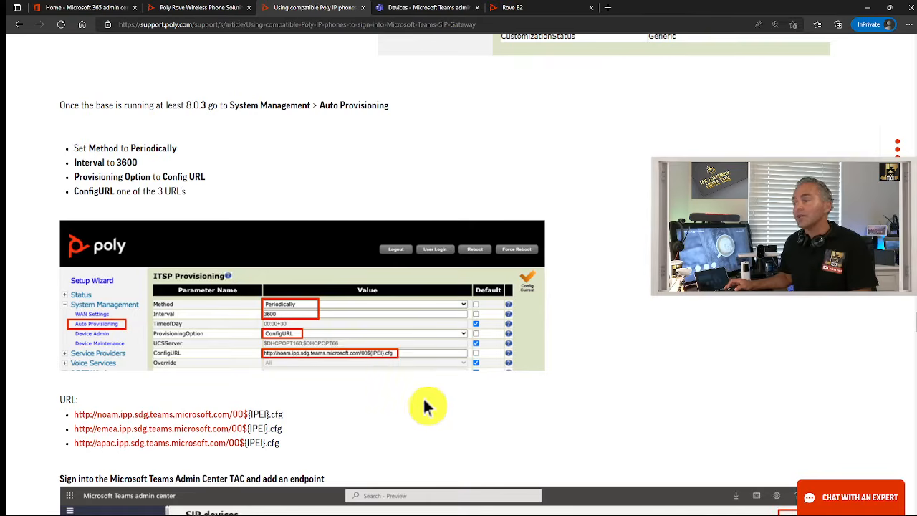
pyautogui.click(510, 10)
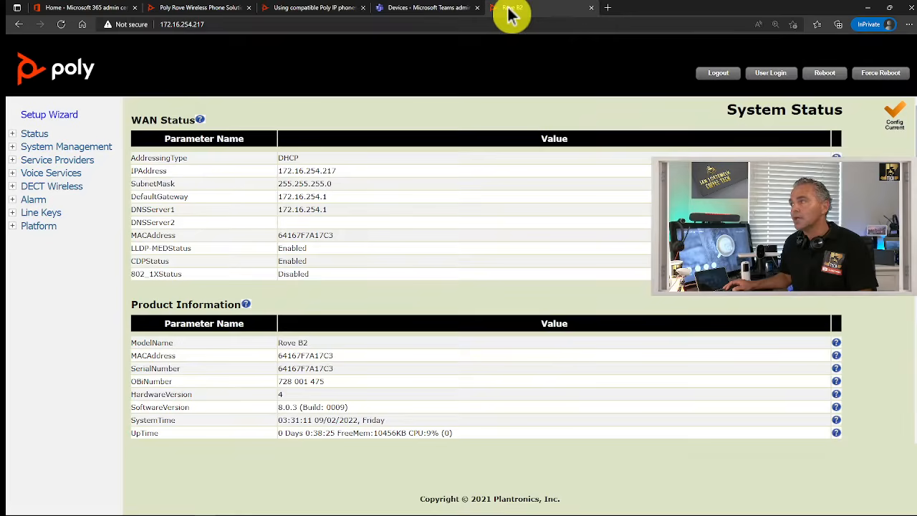
pyautogui.click(41, 146)
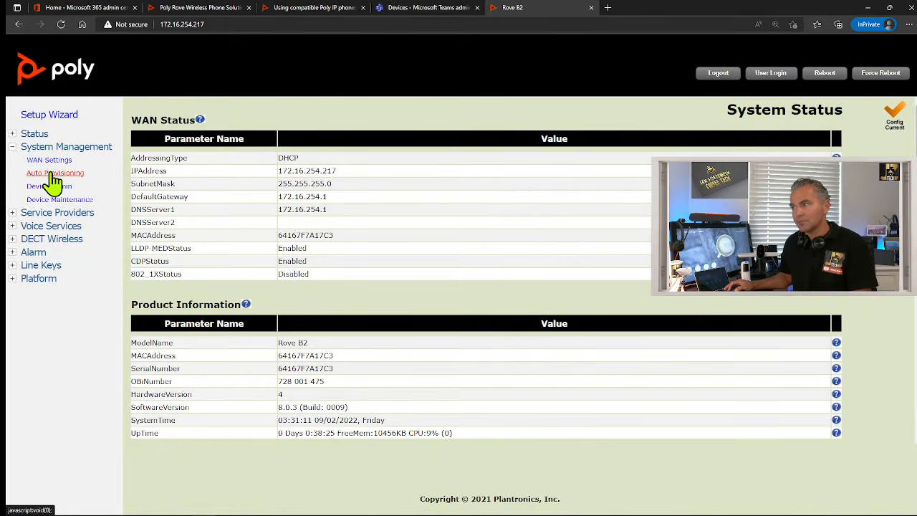
pyautogui.click(52, 174)
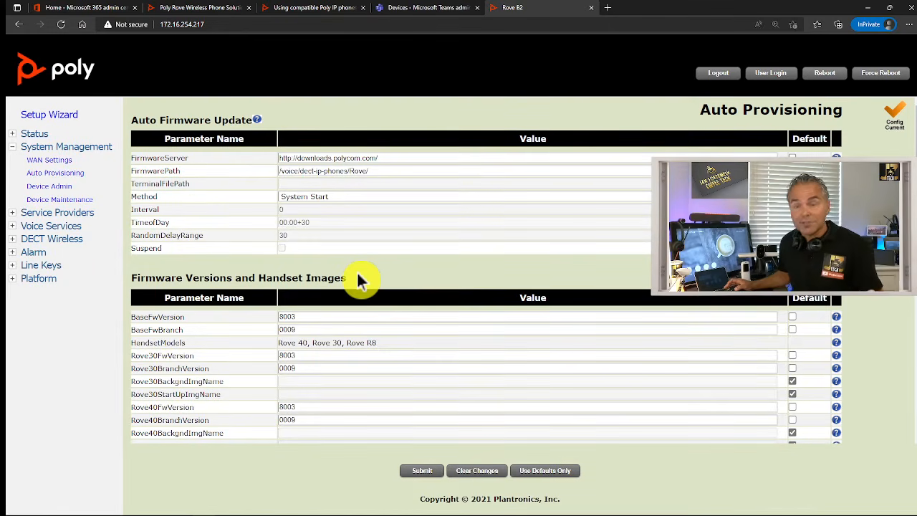
# Set Auto Firmware Update Method to Periodically and Interval to 30, then submit and confirm
pyautogui.click(337, 204)
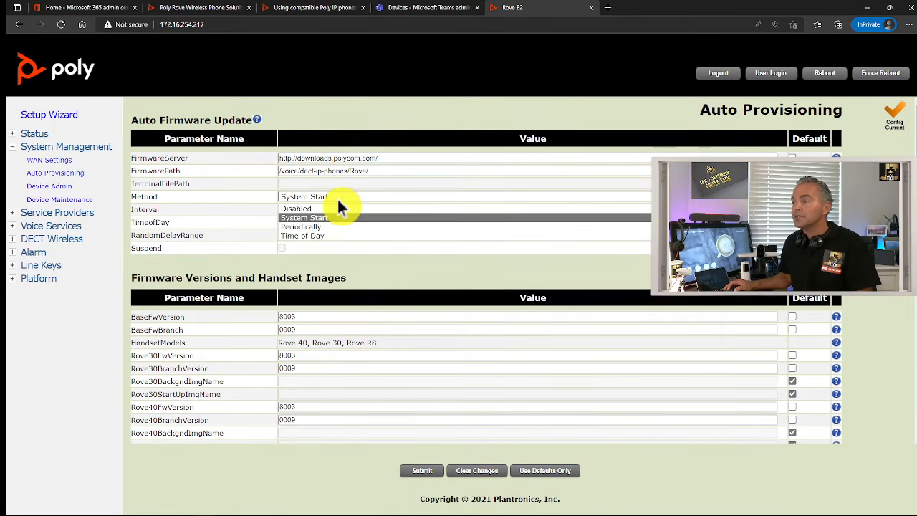
pyautogui.click(332, 226)
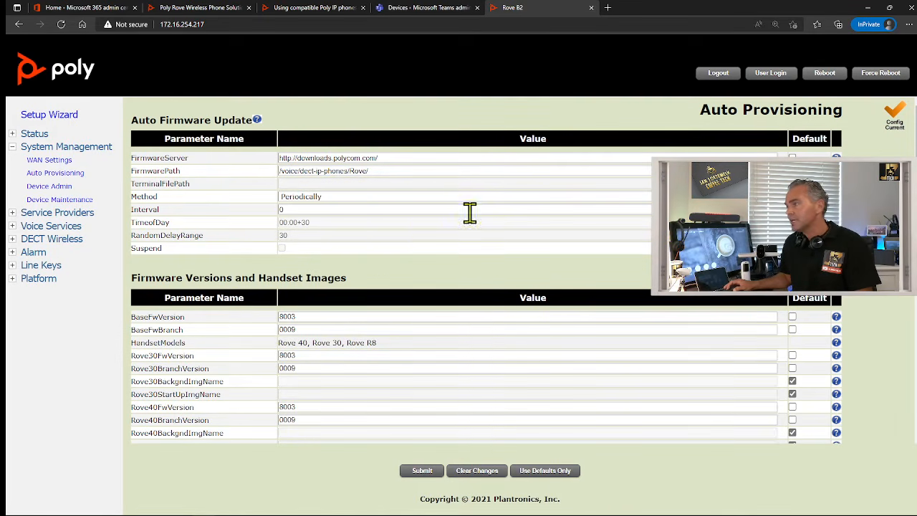
pyautogui.doubleClick(295, 209)
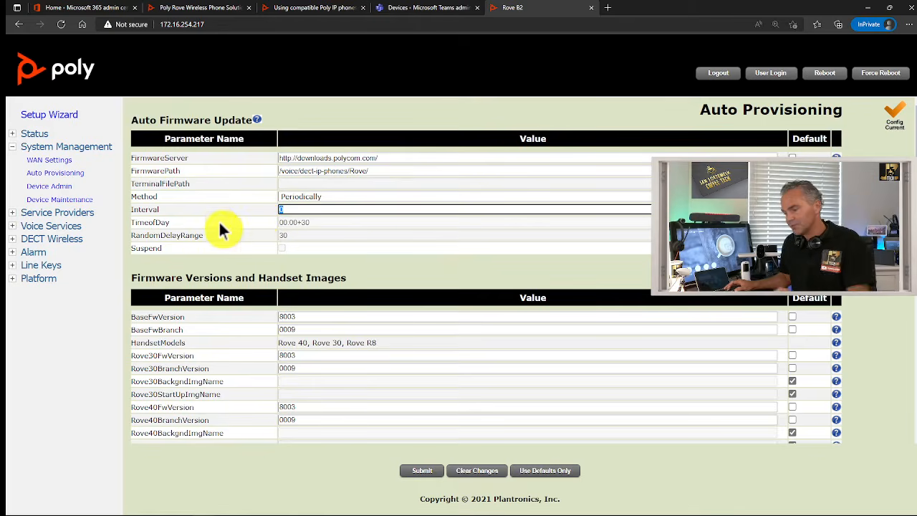
pyautogui.write('30')
pyautogui.click(232, 193)
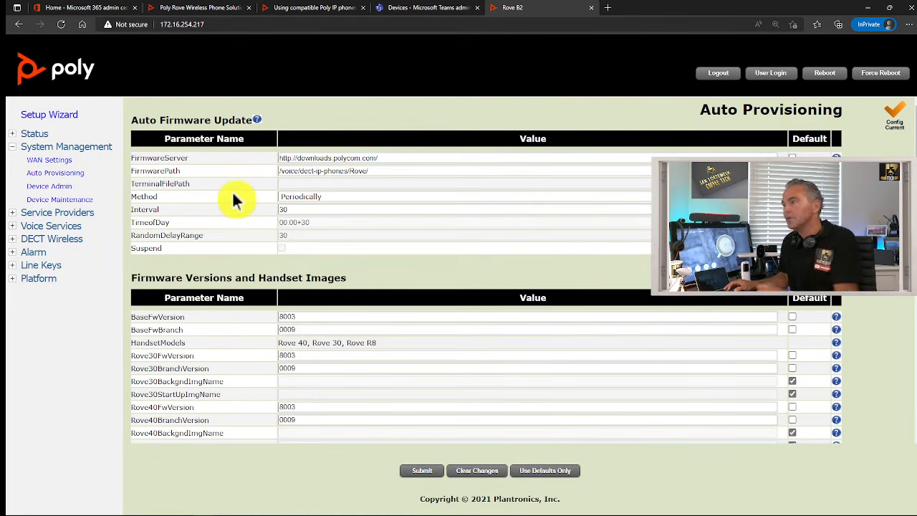
pyautogui.click(419, 471)
pyautogui.click(509, 79)
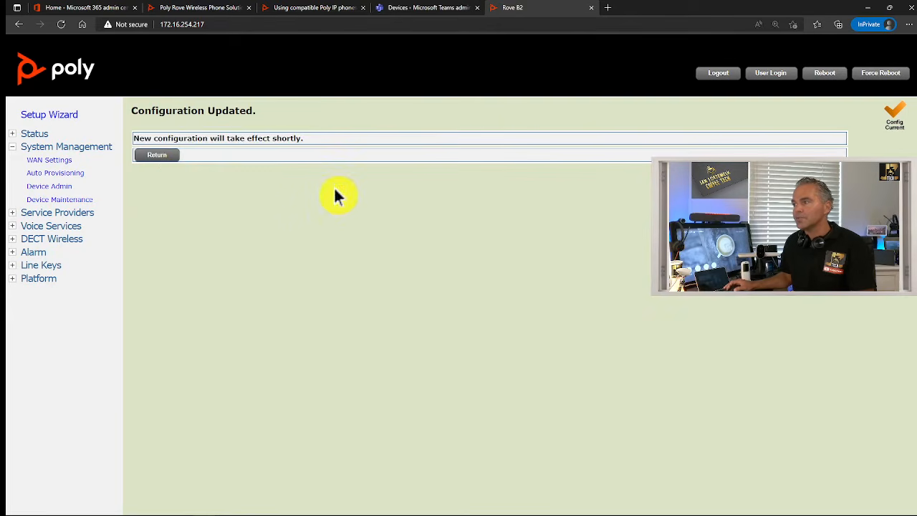
pyautogui.click(165, 159)
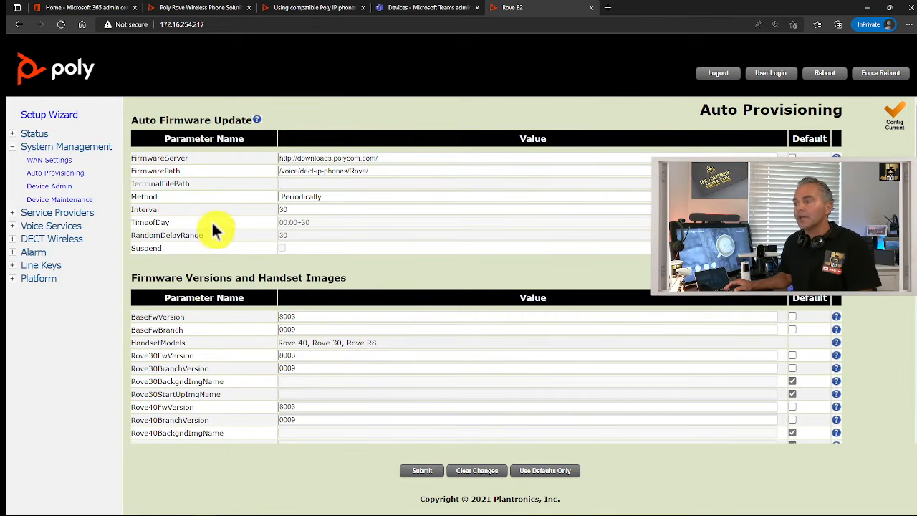
# Locate the ITSP Provisioning section and compare it with the article's required values
pyautogui.scroll(-5, 206, 223)
pyautogui.scroll(-3, 199, 227)
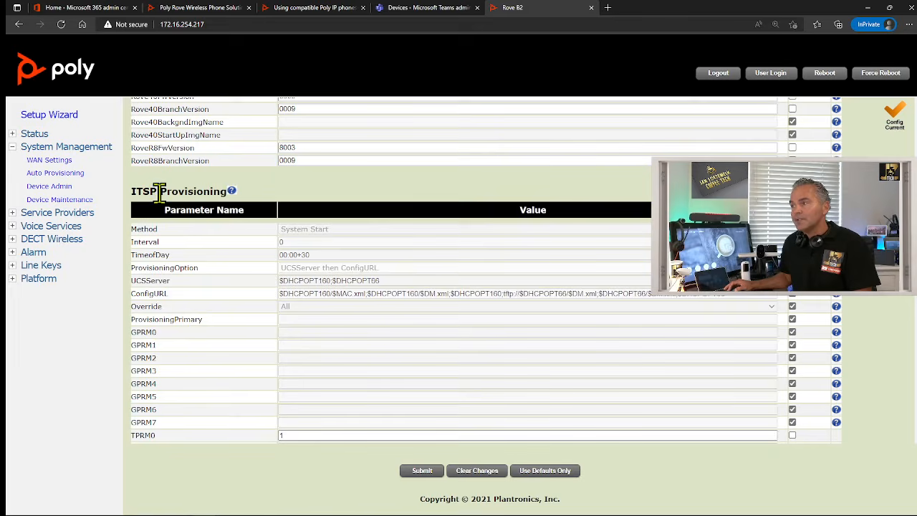
pyautogui.moveTo(159, 192); pyautogui.dragTo(227, 192)
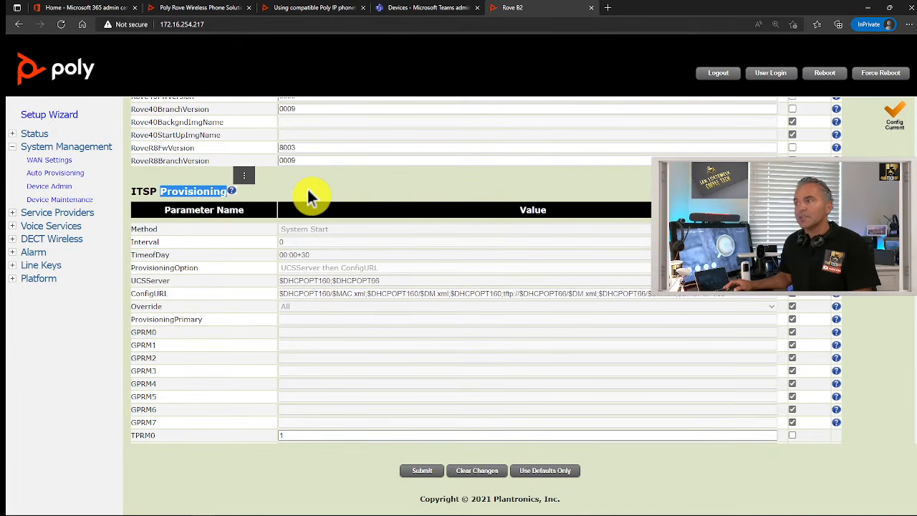
pyautogui.click(313, 184)
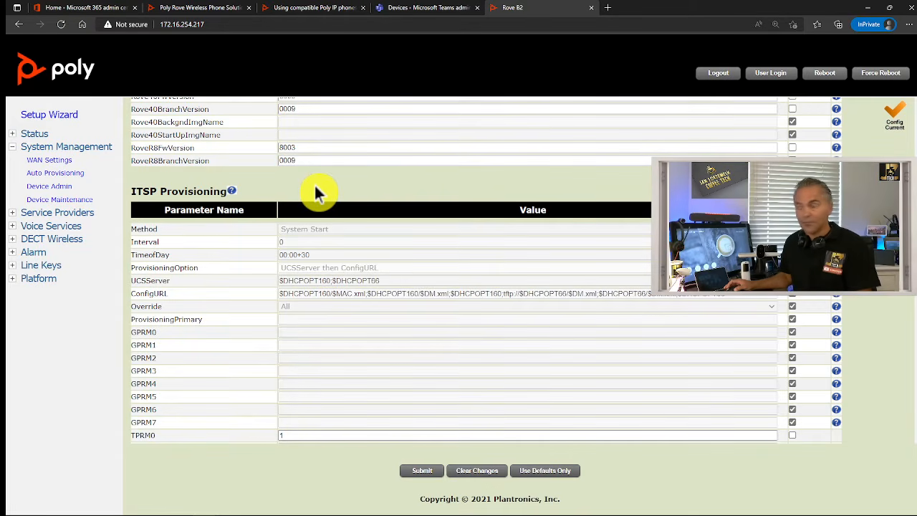
pyautogui.click(321, 8)
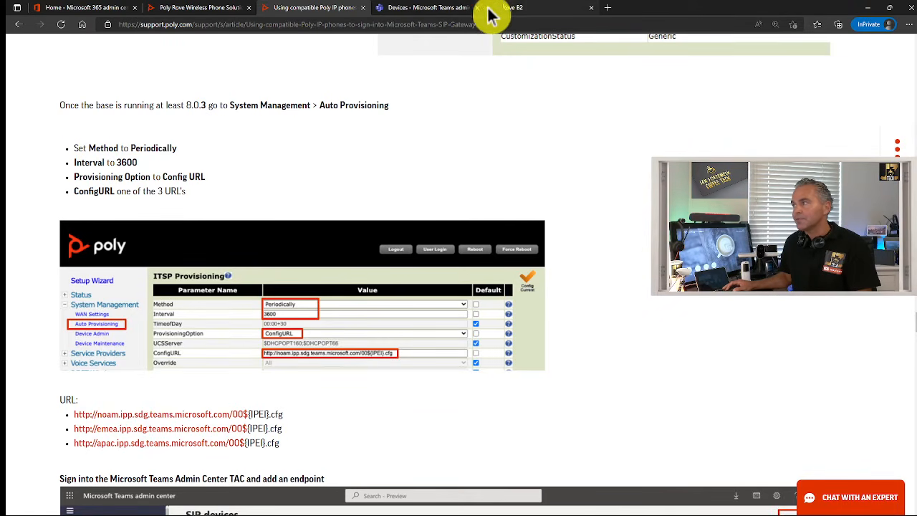
pyautogui.click(509, 11)
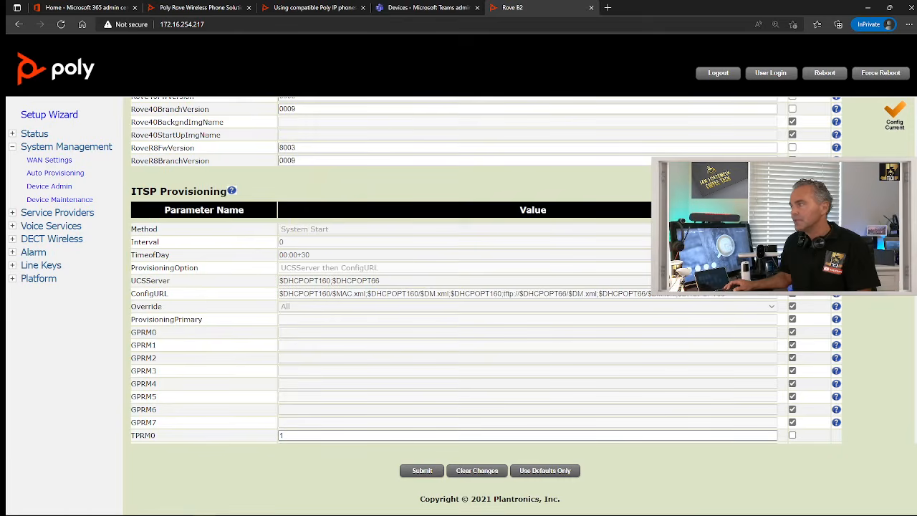
# Set ITSP Provisioning Method to Periodically and Interval to 3600
pyautogui.click(792, 230)
pyautogui.click(771, 229)
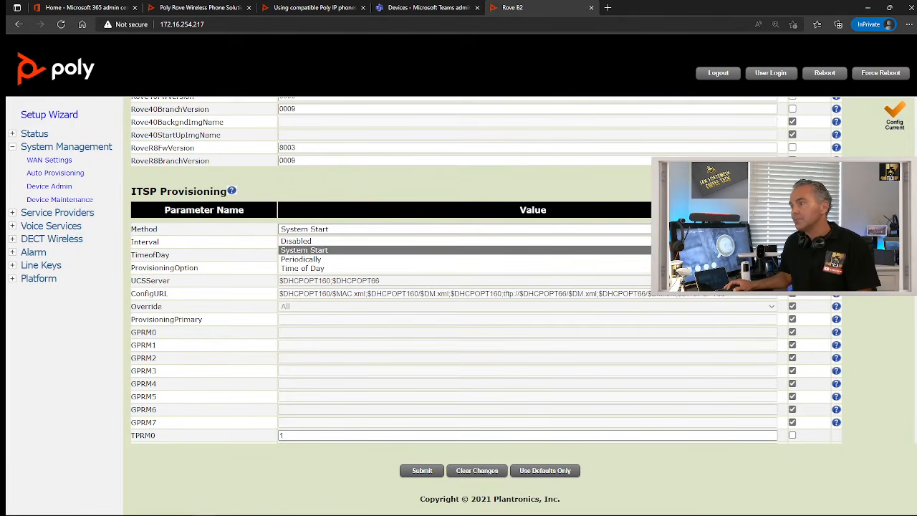
pyautogui.click(407, 259)
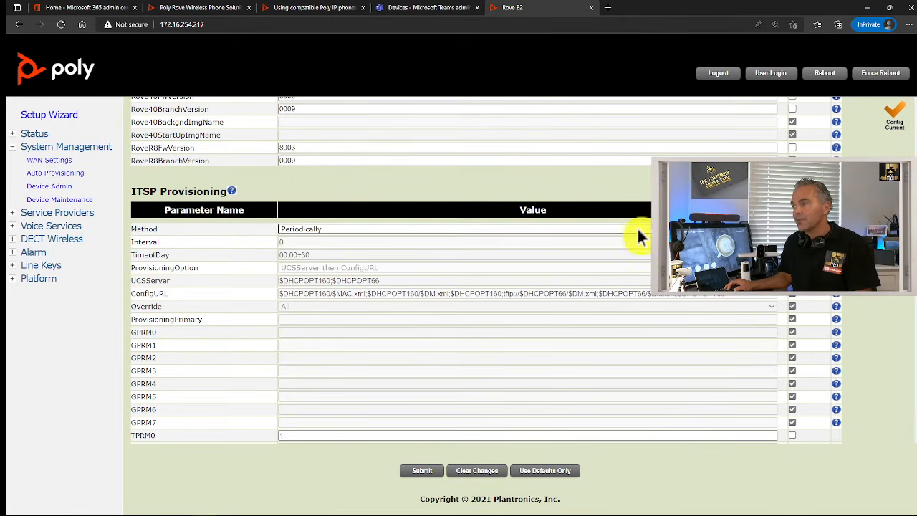
pyautogui.click(313, 14)
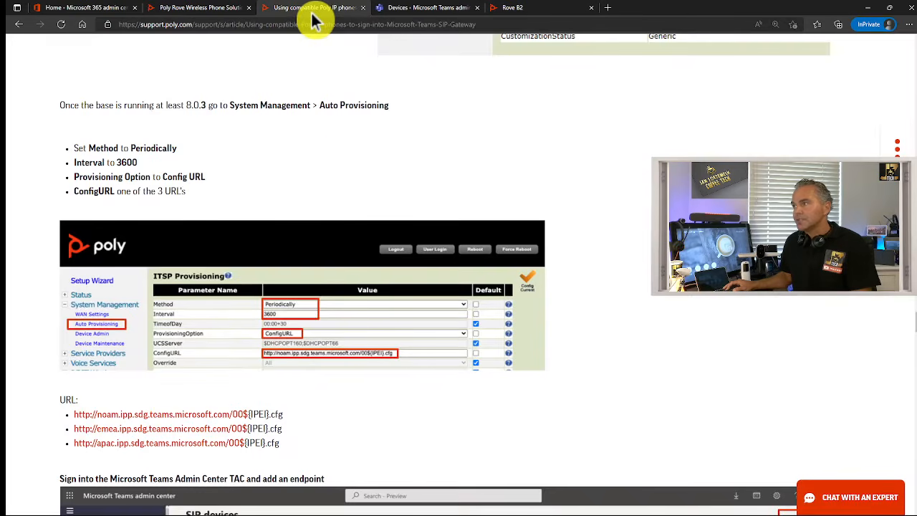
pyautogui.click(521, 10)
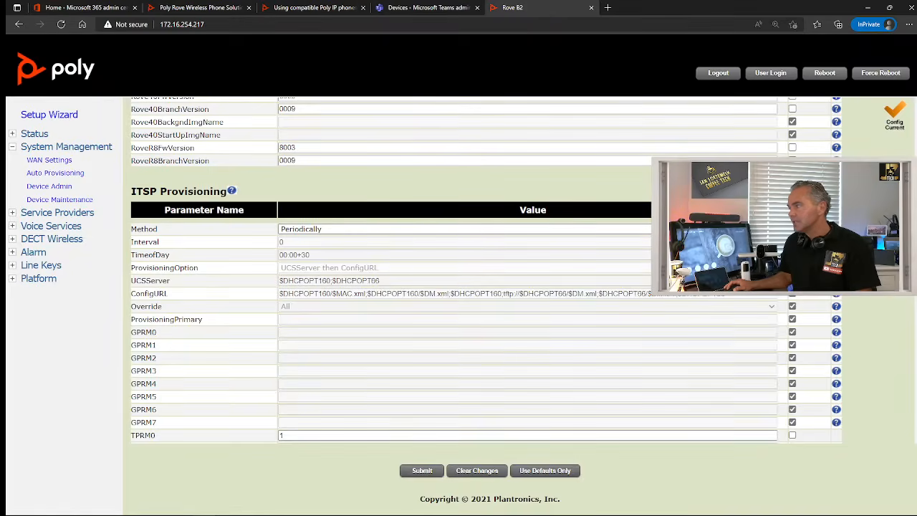
pyautogui.moveTo(360, 242); pyautogui.dragTo(178, 278)
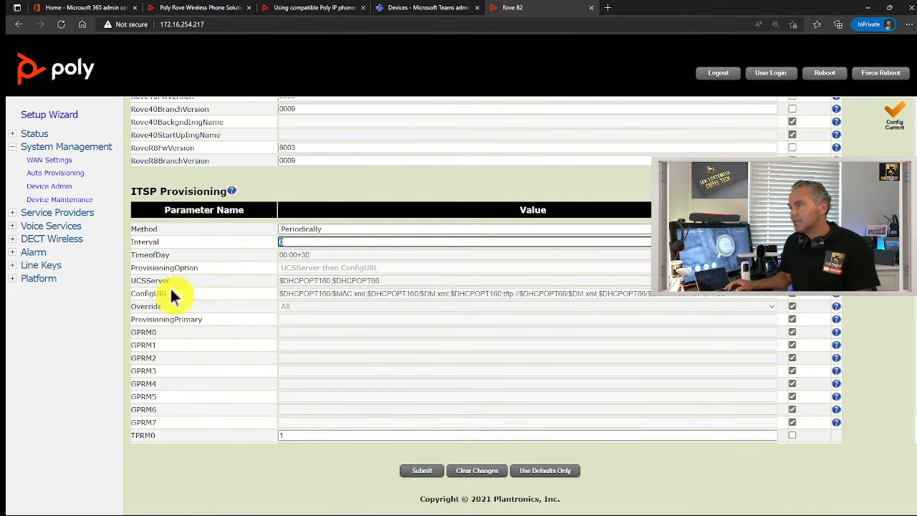
pyautogui.write('3600')
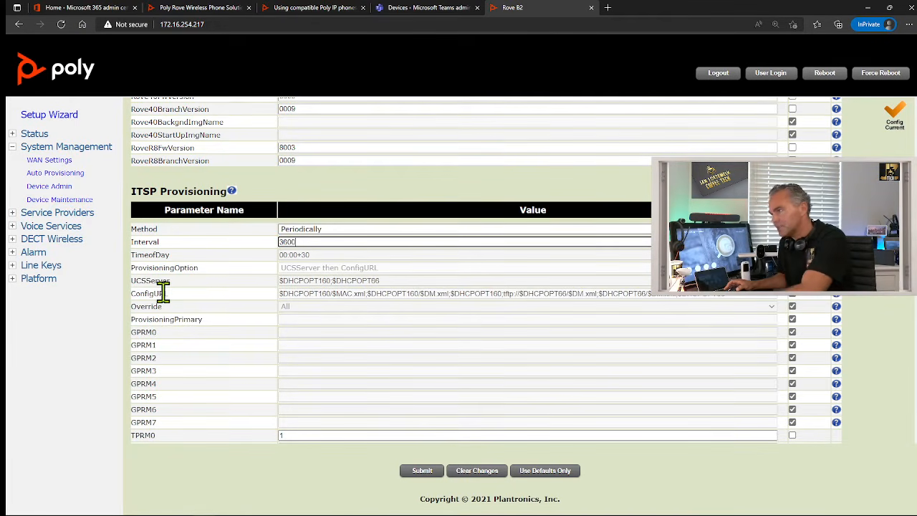
pyautogui.click(266, 476)
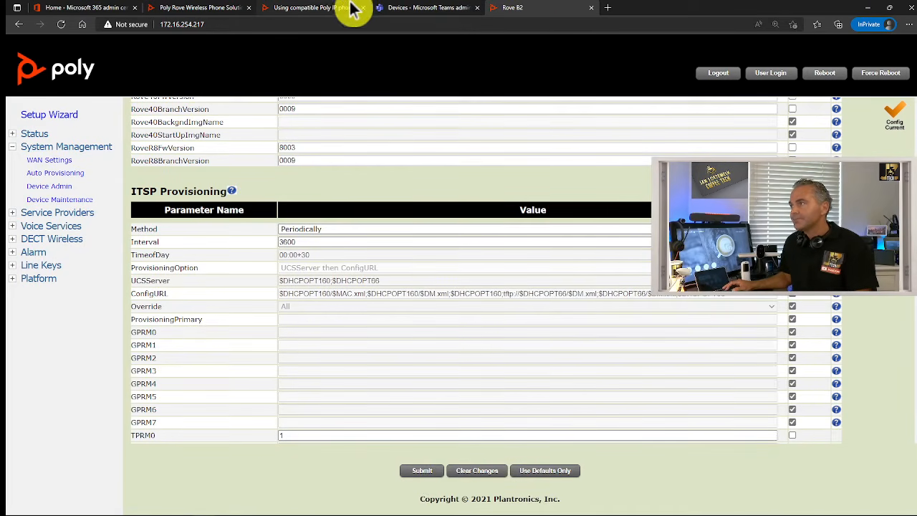
pyautogui.click(324, 10)
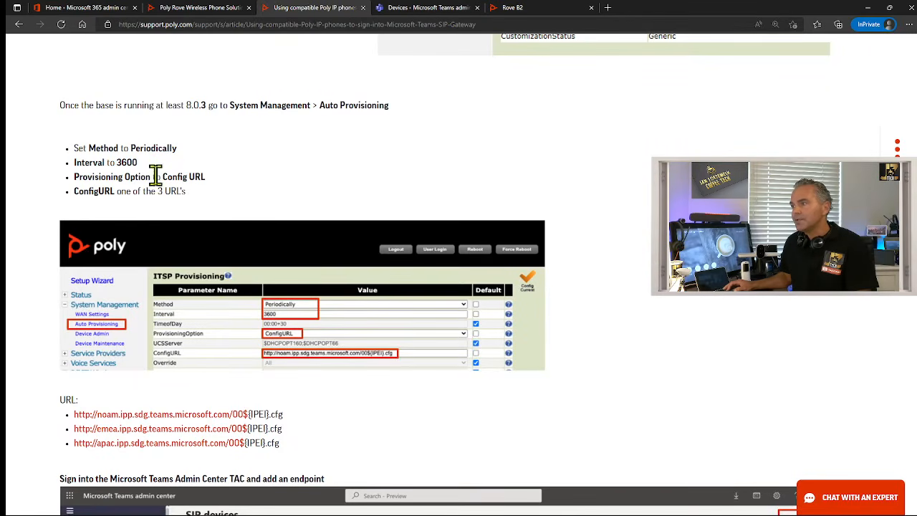
pyautogui.moveTo(75, 177); pyautogui.dragTo(201, 177)
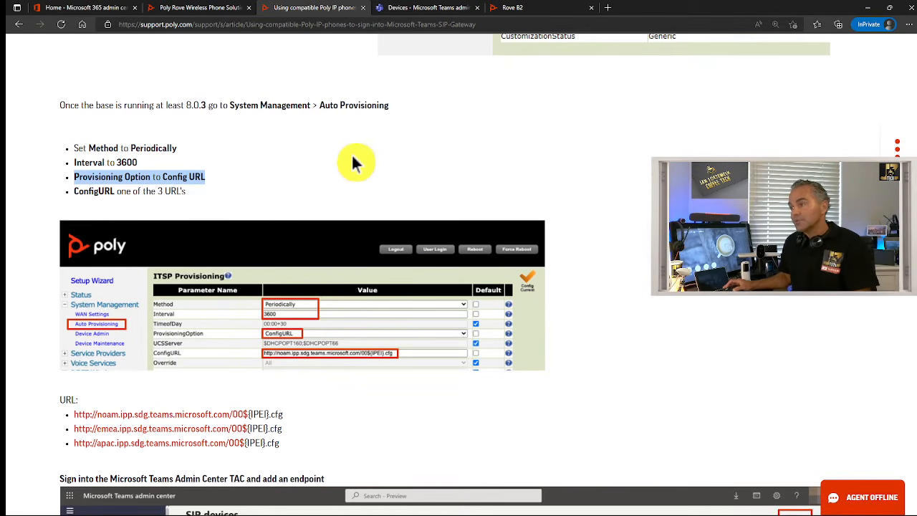
pyautogui.click(528, 10)
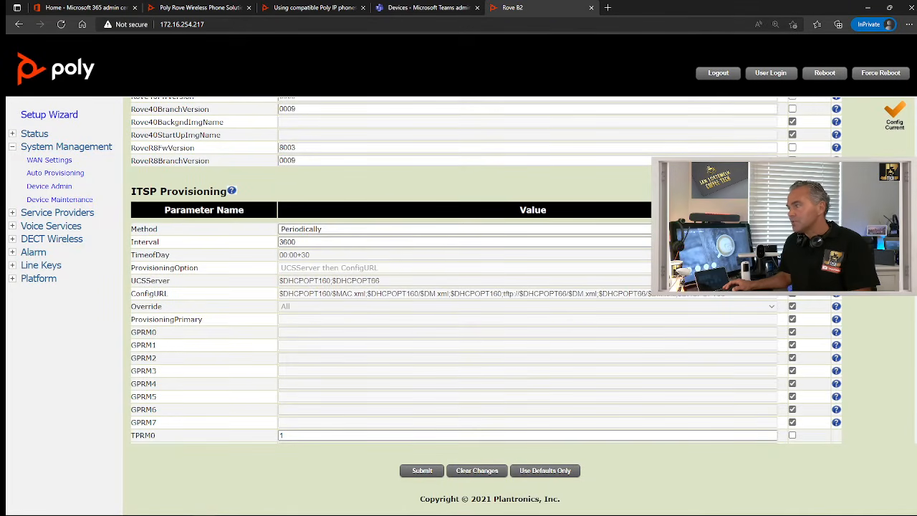
# Untick Default, set ProvisioningOption to ConfigURL, and clear the old ConfigURL value
pyautogui.click(792, 268)
pyautogui.click(771, 267)
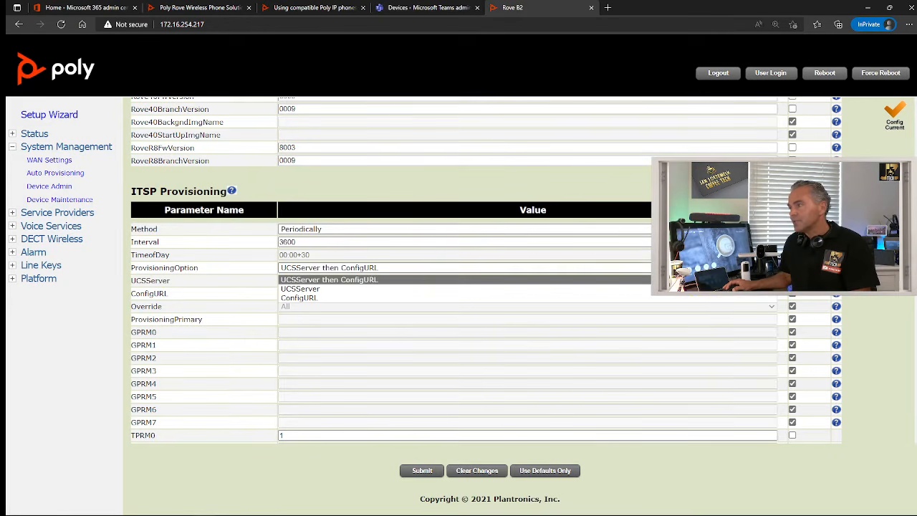
pyautogui.click(681, 295)
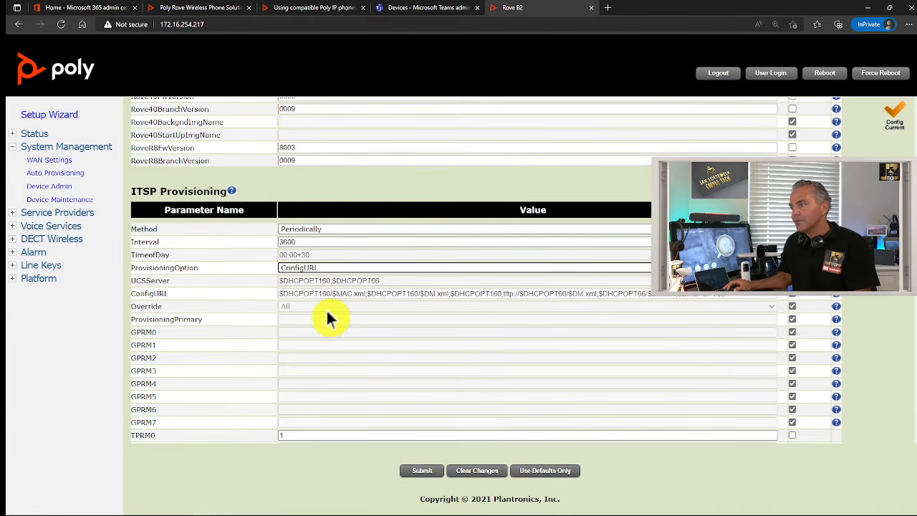
pyautogui.click(793, 295)
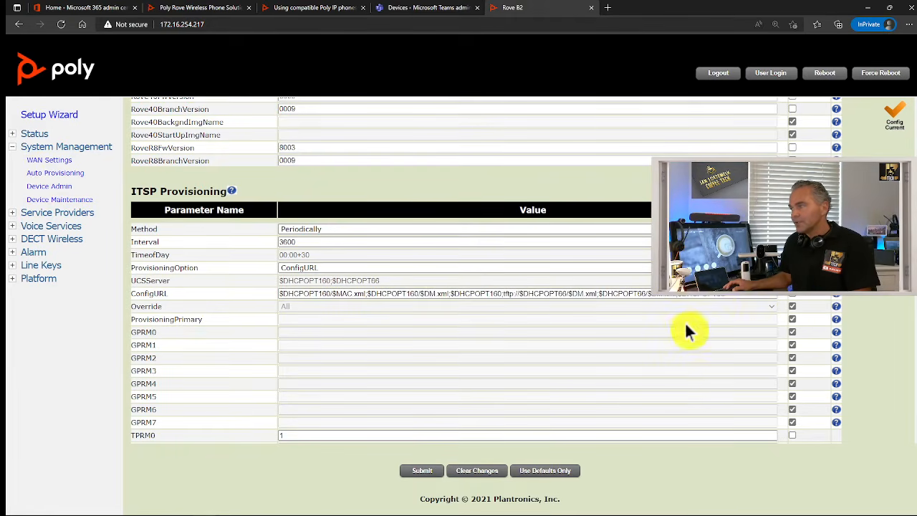
pyautogui.moveTo(723, 297); pyautogui.dragTo(173, 306)
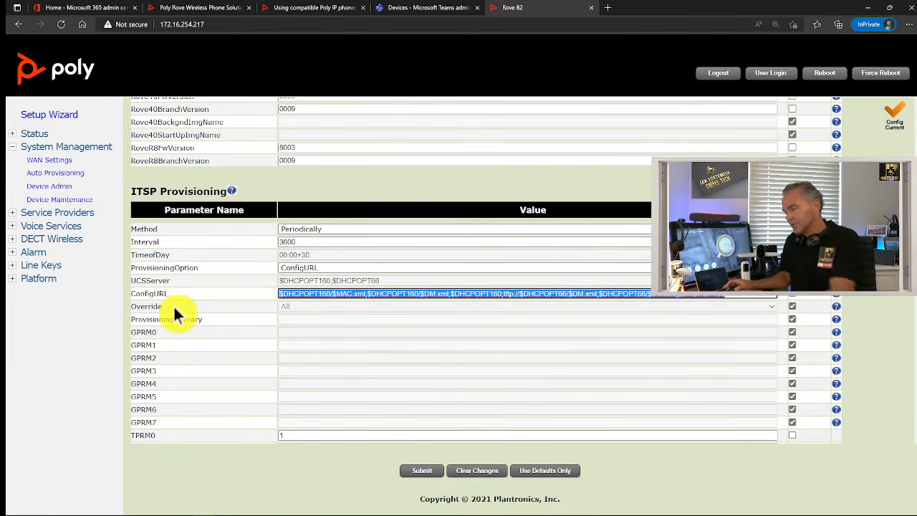
pyautogui.press('BackSpace')
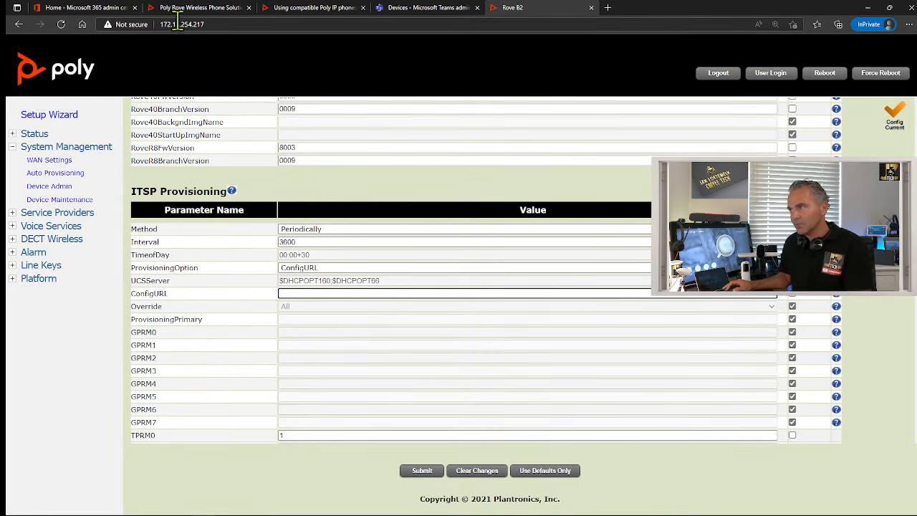
# Copy the EMEA Teams provisioning URL from the support article, zooming it to 150%
pyautogui.click(333, 8)
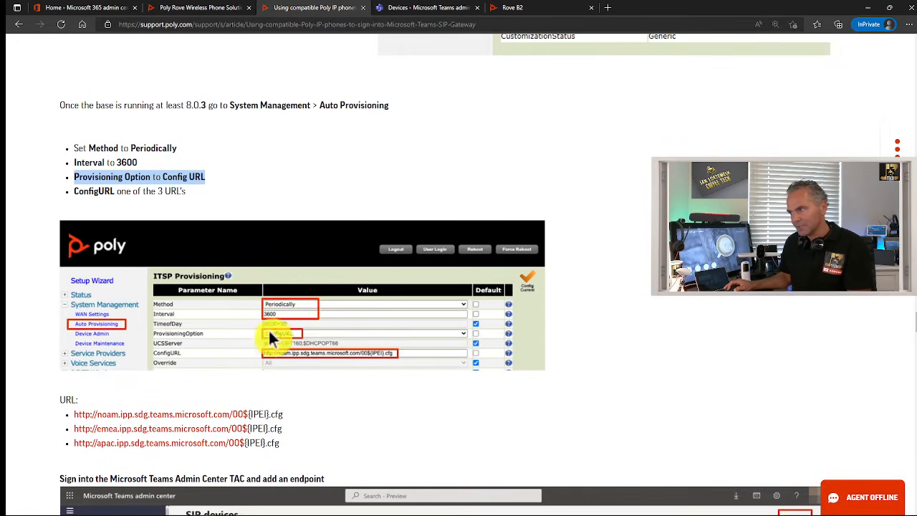
pyautogui.moveTo(75, 192); pyautogui.dragTo(198, 198)
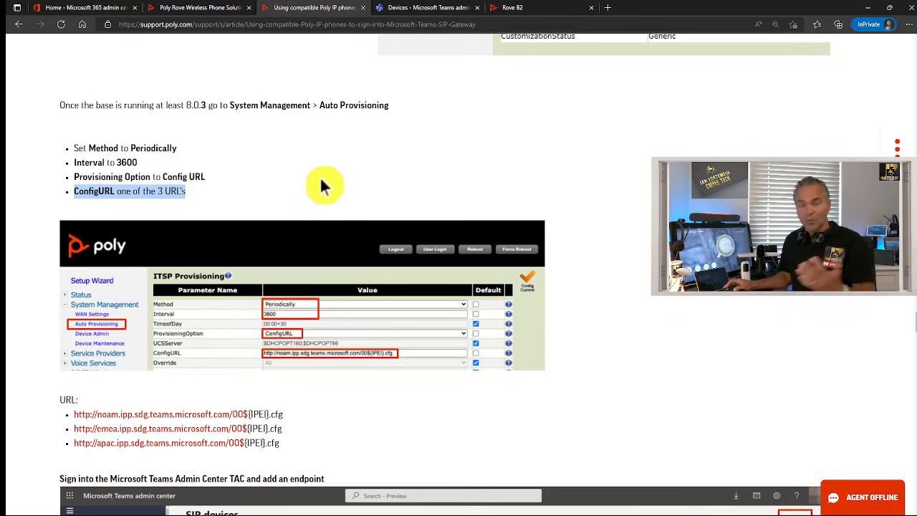
pyautogui.scroll(-1, 335, 177)
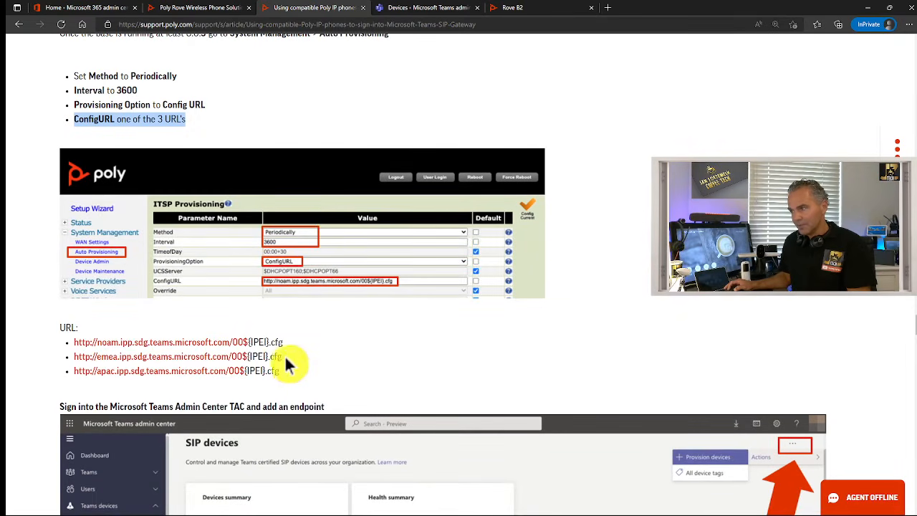
pyautogui.moveTo(281, 356); pyautogui.dragTo(78, 358)
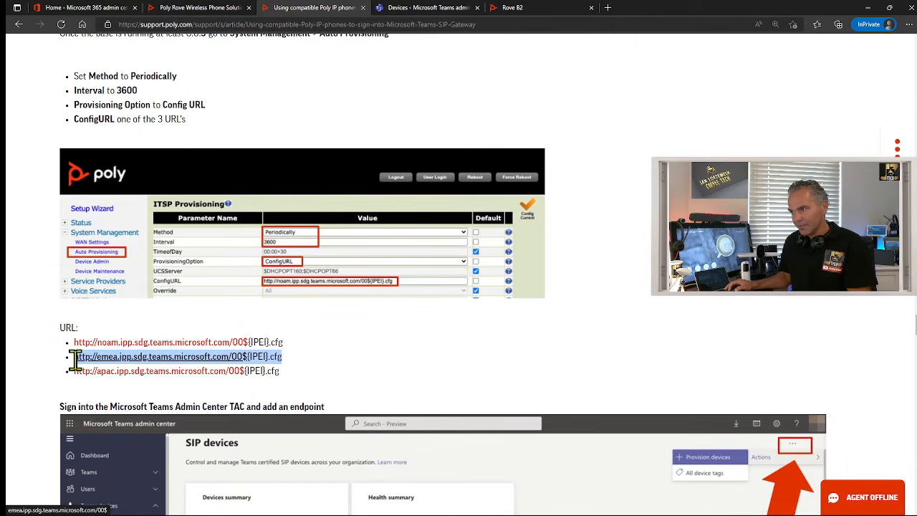
pyautogui.rightClick(169, 362)
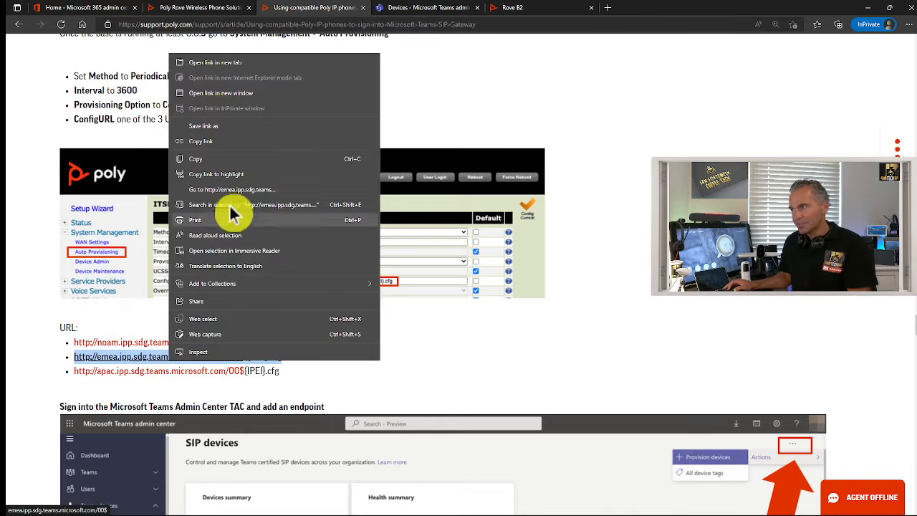
pyautogui.click(225, 159)
pyautogui.click(420, 333)
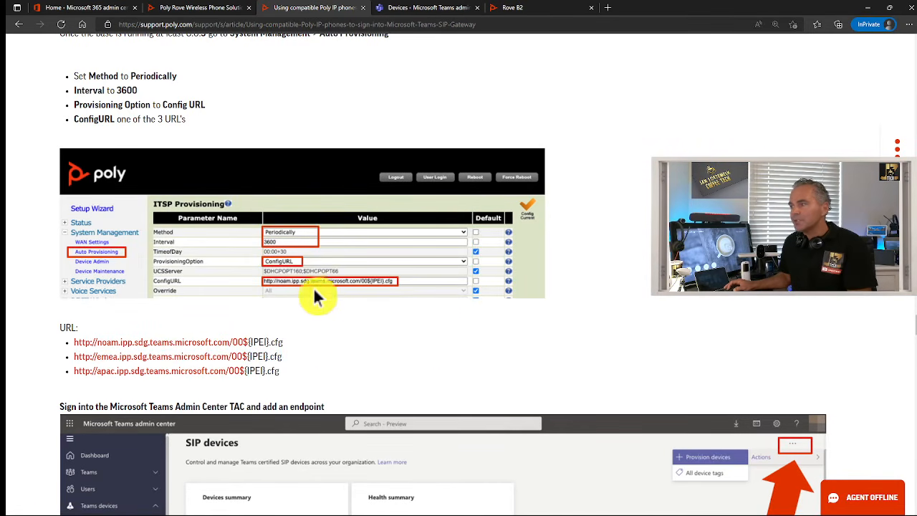
pyautogui.hotkey('ctrl', '+')
pyautogui.hotkey('ctrl', '+')
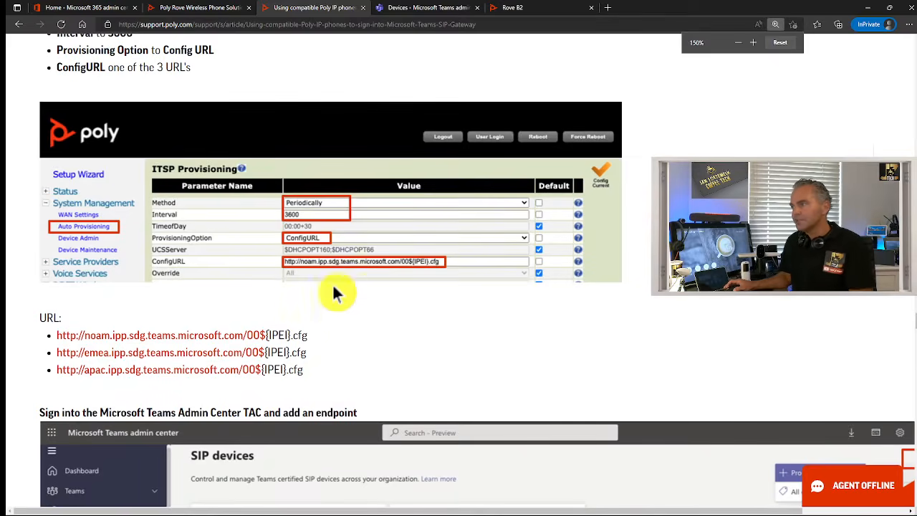
# Paste the EMEA URL into ConfigURL and submit the configuration
pyautogui.click(537, 10)
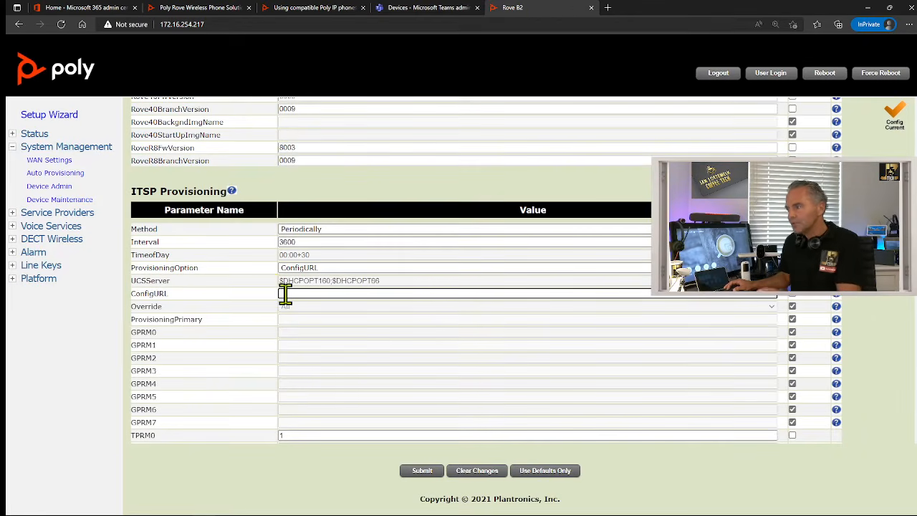
pyautogui.write('http://emea.ipp.sdg.teams.microsoft.com/00$[PEI].cfg')
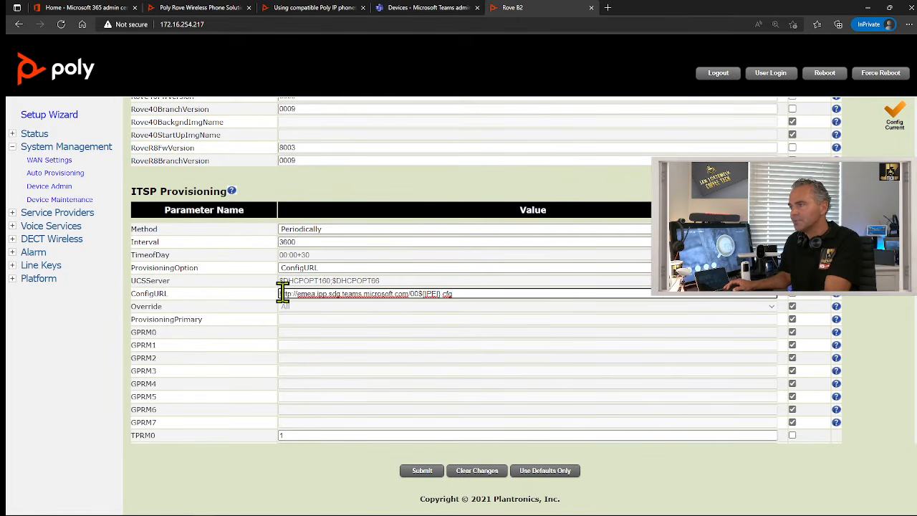
pyautogui.click(415, 472)
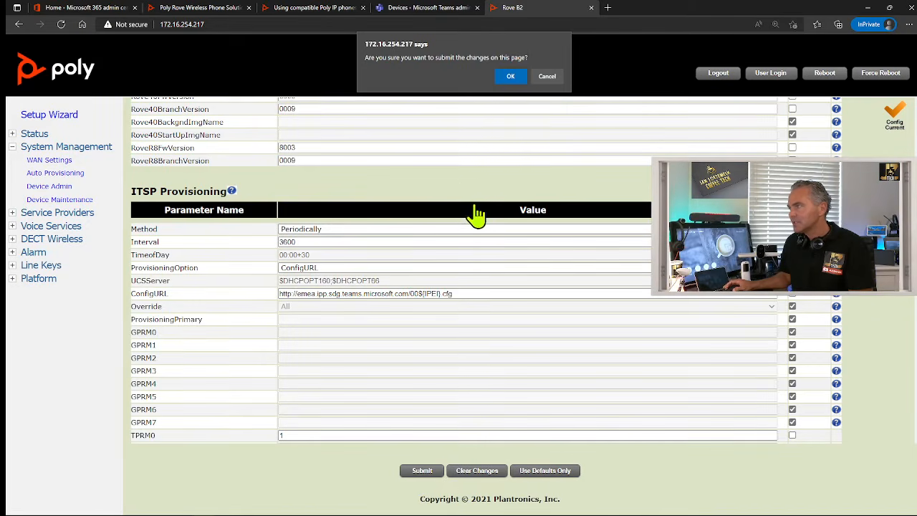
pyautogui.click(507, 79)
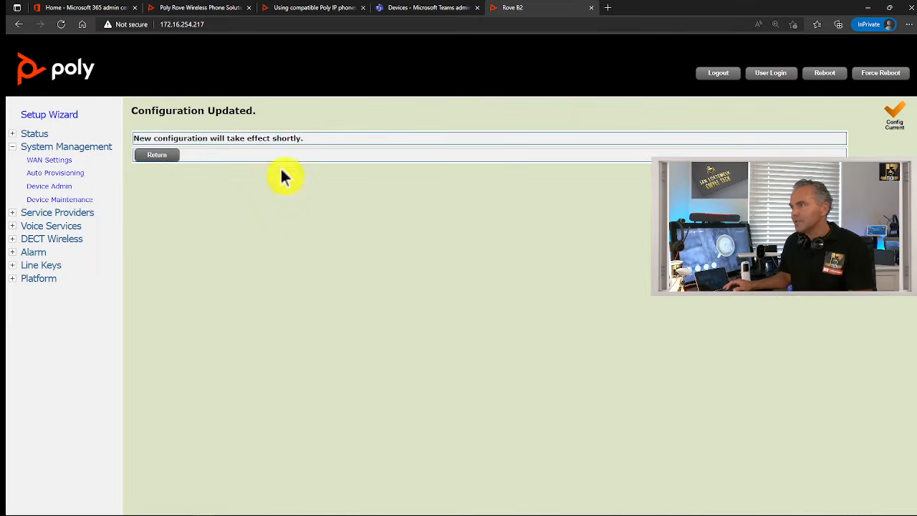
pyautogui.click(156, 156)
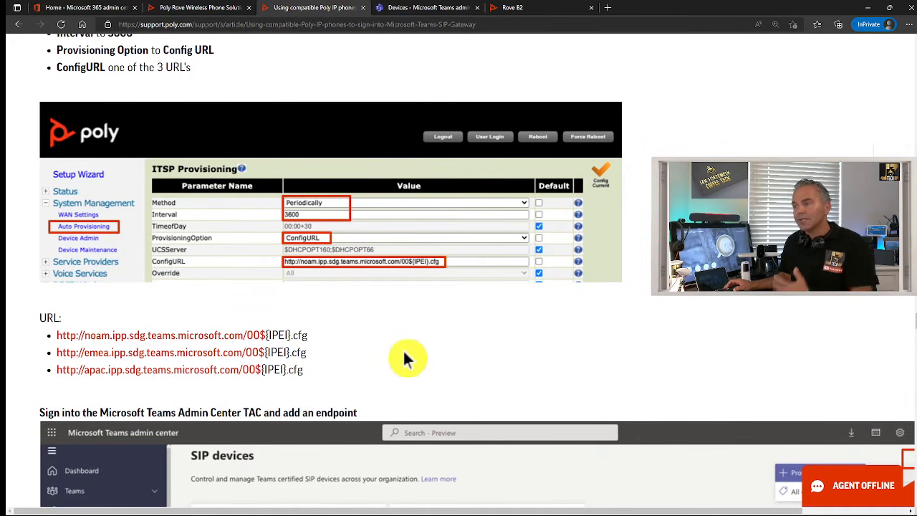
# Reboot the Rove B2 base station from its web UI, then return to the support article
pyautogui.scroll(-2, 406, 356)
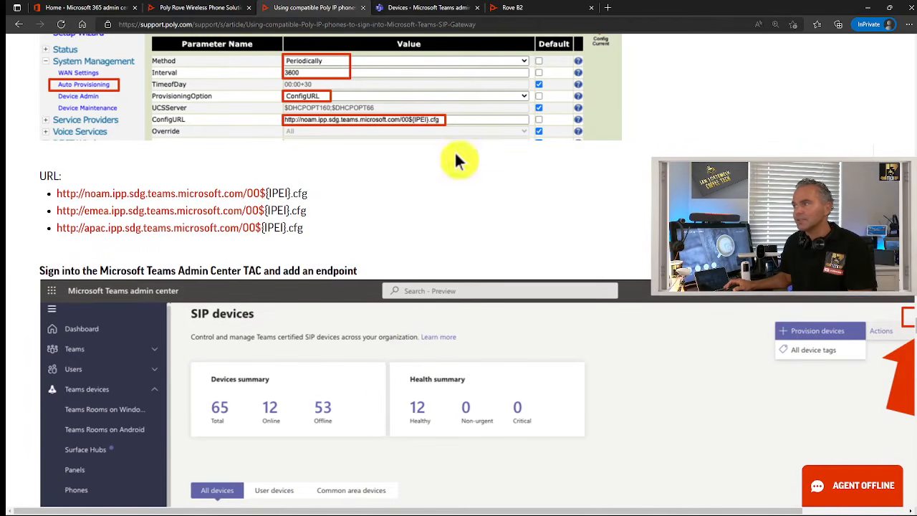
pyautogui.click(521, 9)
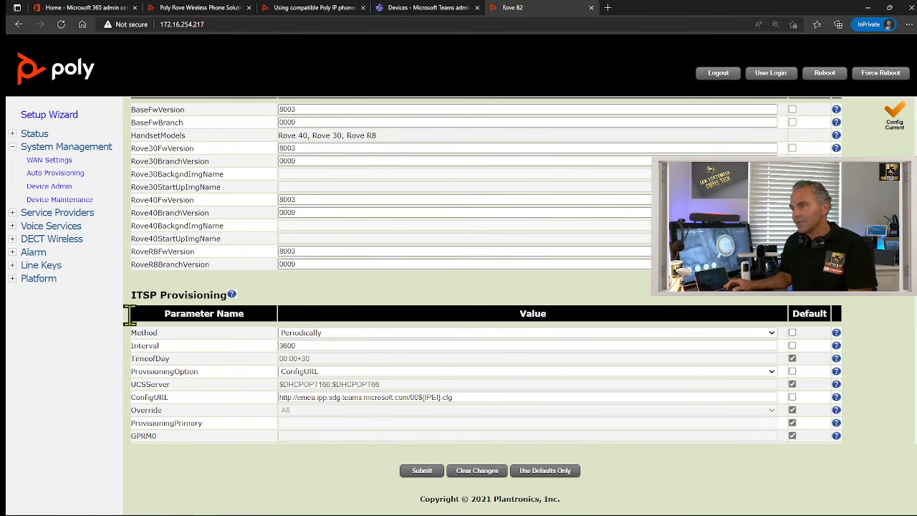
pyautogui.scroll(1, 280, 322)
pyautogui.scroll(3, 280, 326)
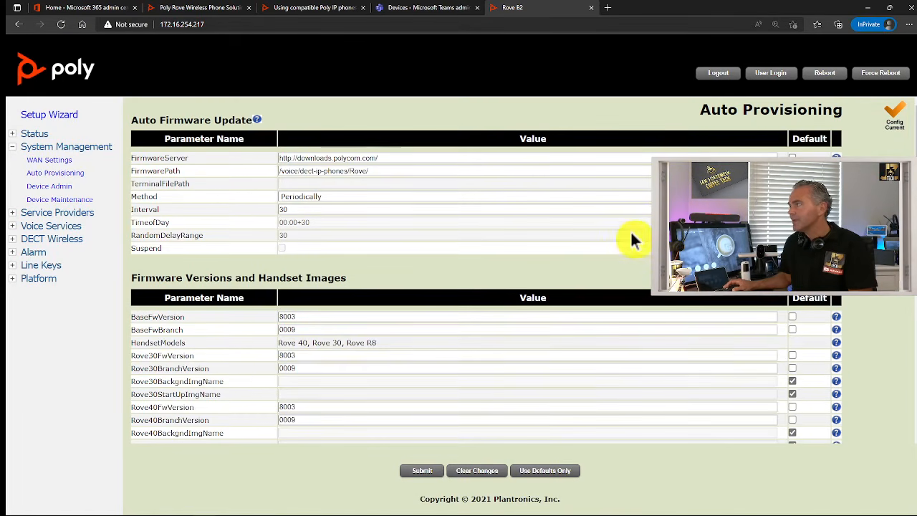
pyautogui.click(831, 82)
pyautogui.click(151, 157)
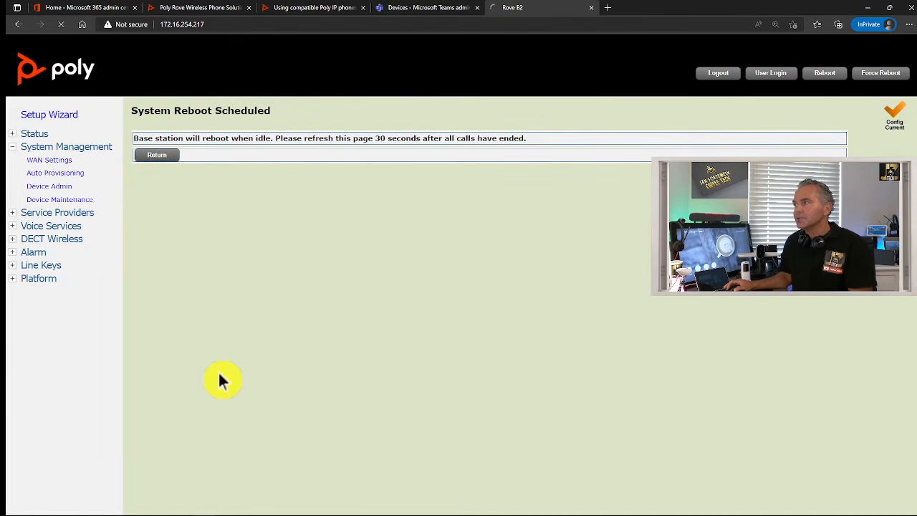
pyautogui.click(307, 10)
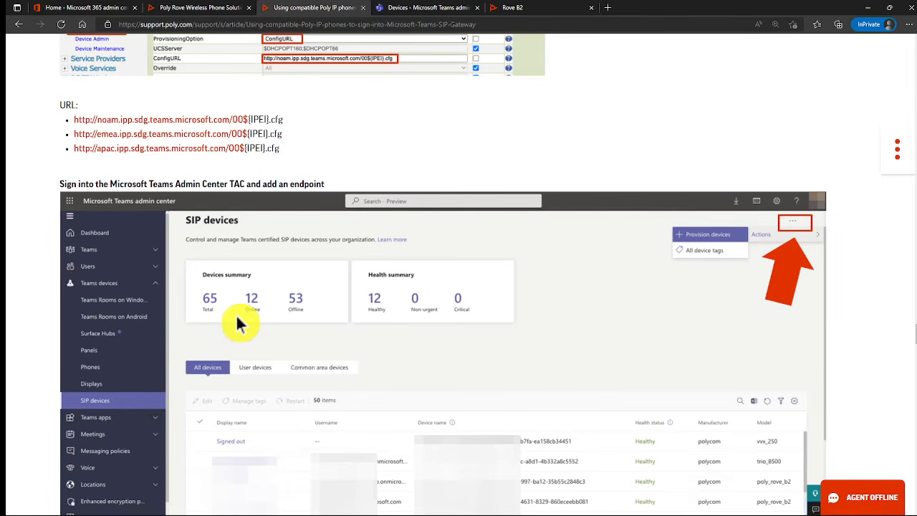
# Move from the Poly article to the Teams admin SIP devices page (0 devices) and expand Voice
pyautogui.scroll(-1, 250, 319)
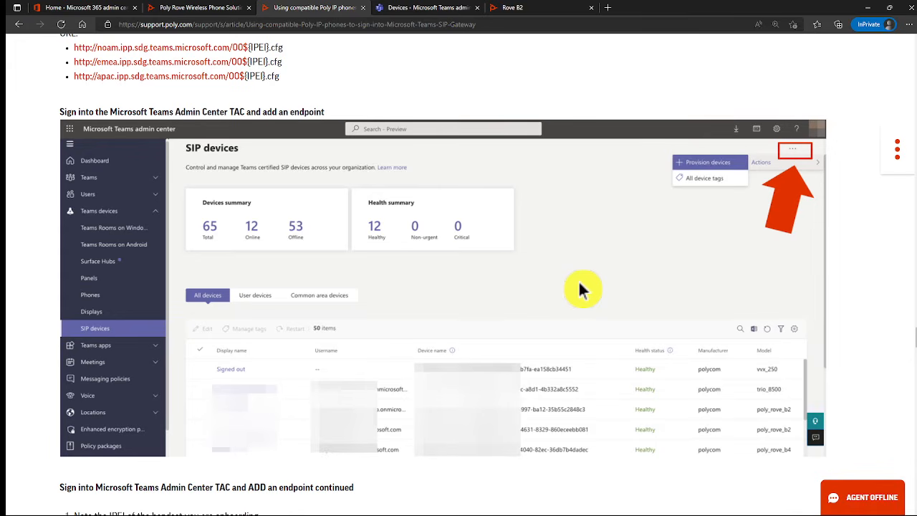
pyautogui.click(423, 10)
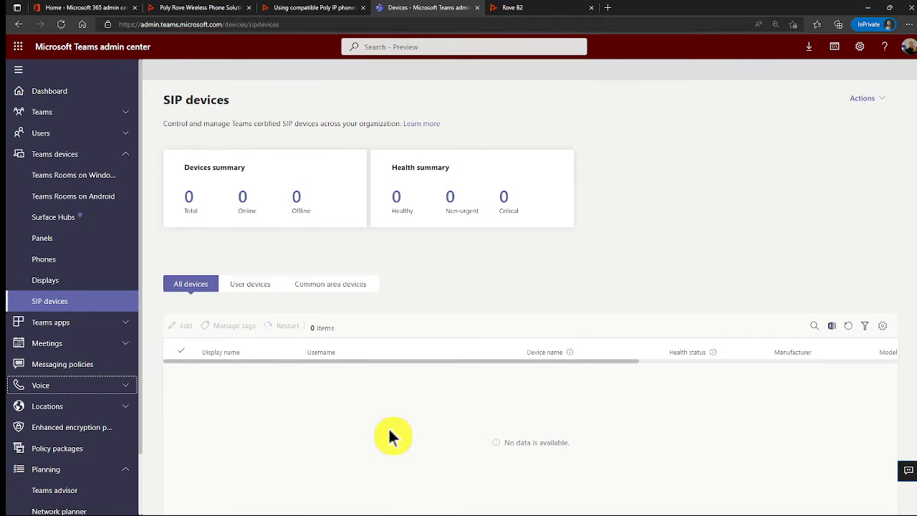
pyautogui.click(123, 389)
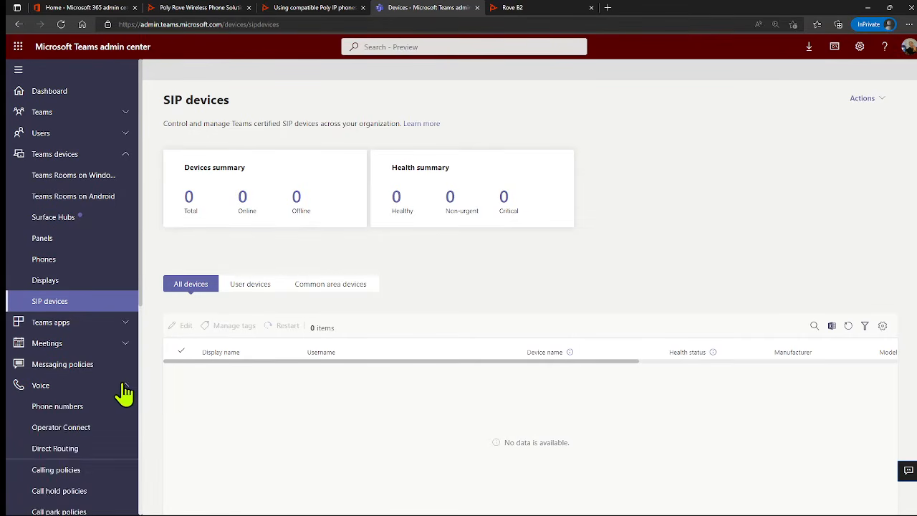
pyautogui.scroll(-1, 122, 390)
pyautogui.scroll(-2, 122, 390)
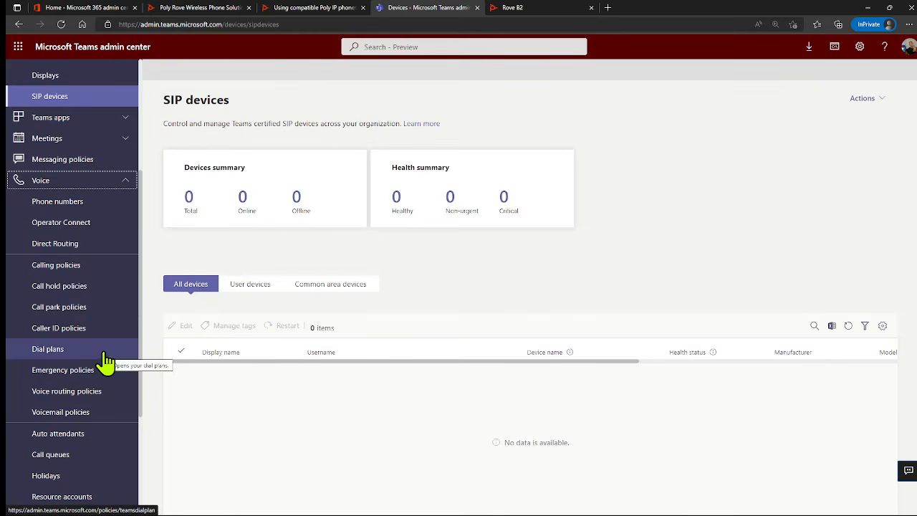
# In Calling policies, edit Global to turn on 'SIP devices can be used for calls' and save
pyautogui.click(53, 267)
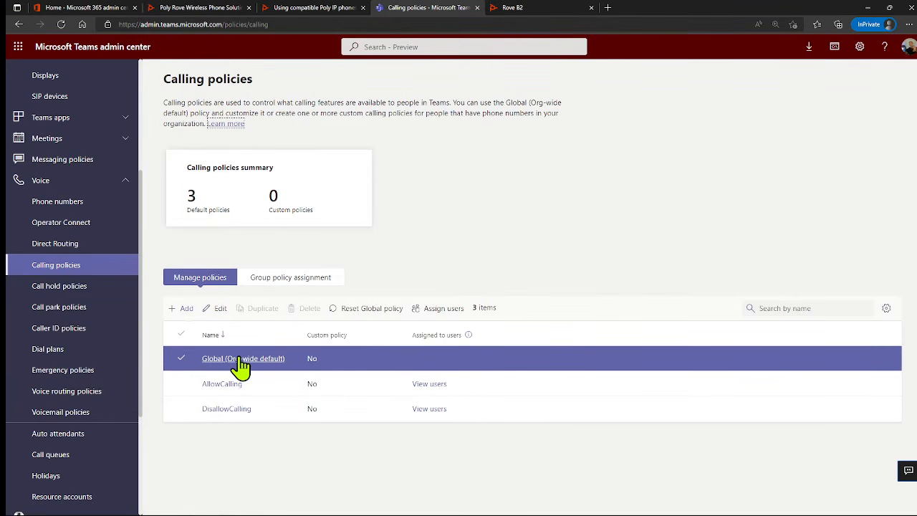
pyautogui.click(241, 359)
pyautogui.scroll(-2, 238, 354)
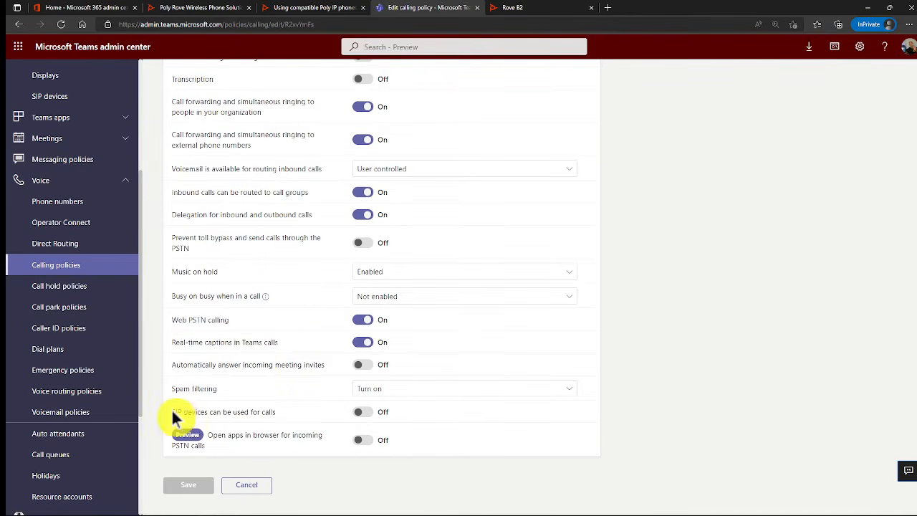
pyautogui.moveTo(270, 410); pyautogui.dragTo(277, 410)
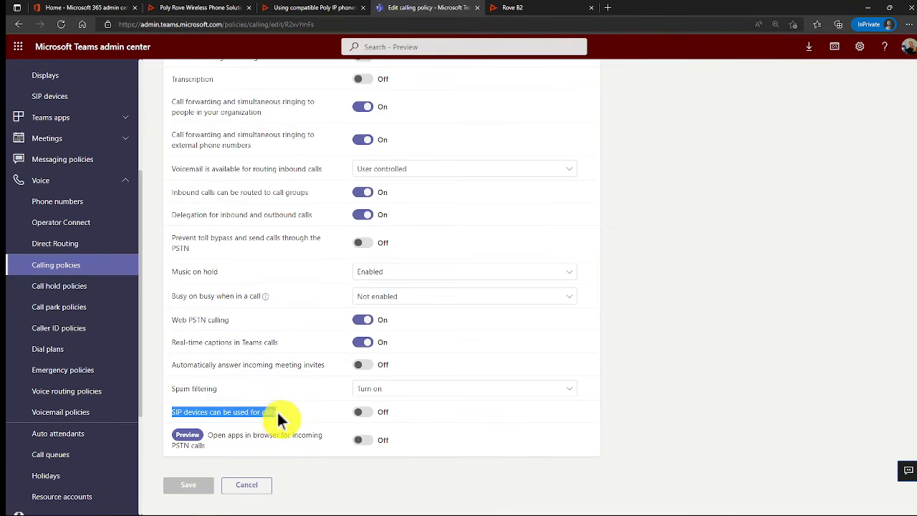
pyautogui.click(363, 412)
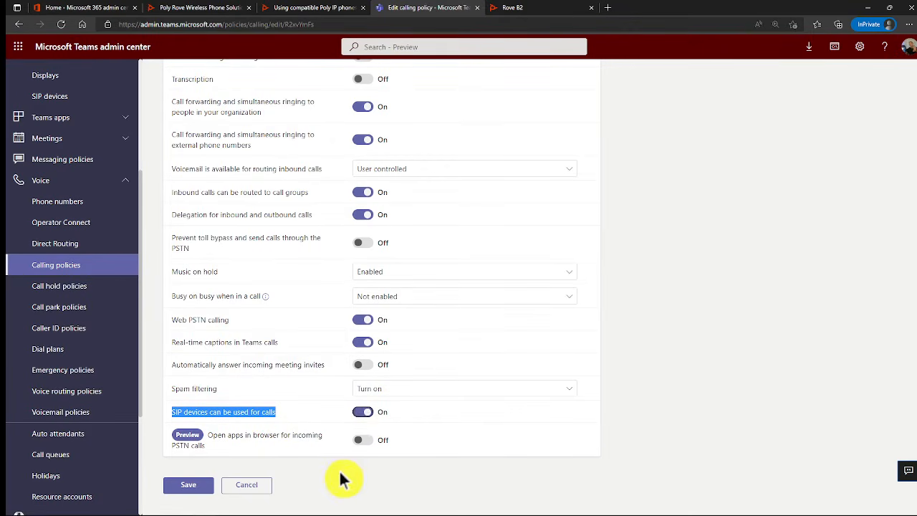
pyautogui.click(189, 484)
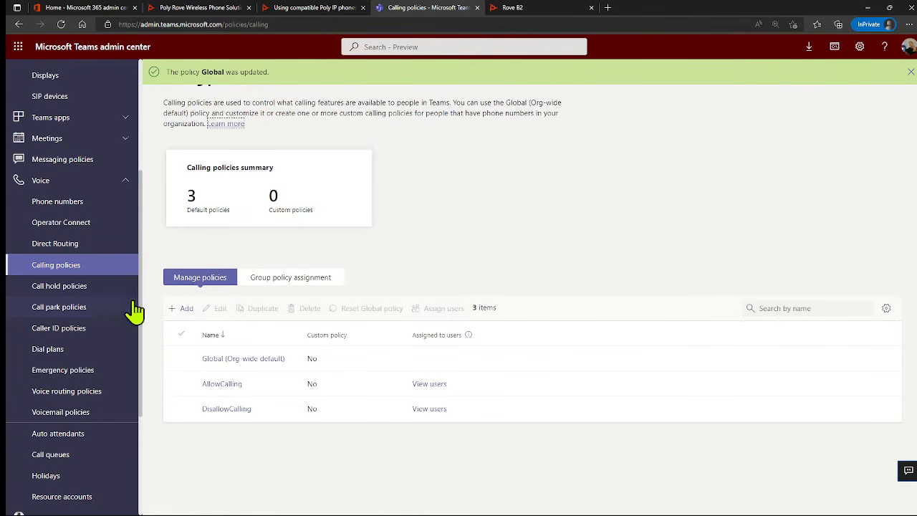
pyautogui.scroll(2, 71, 304)
# Confirm the SIP devices list is still empty, then go back to the Poly setup article
pyautogui.click(47, 234)
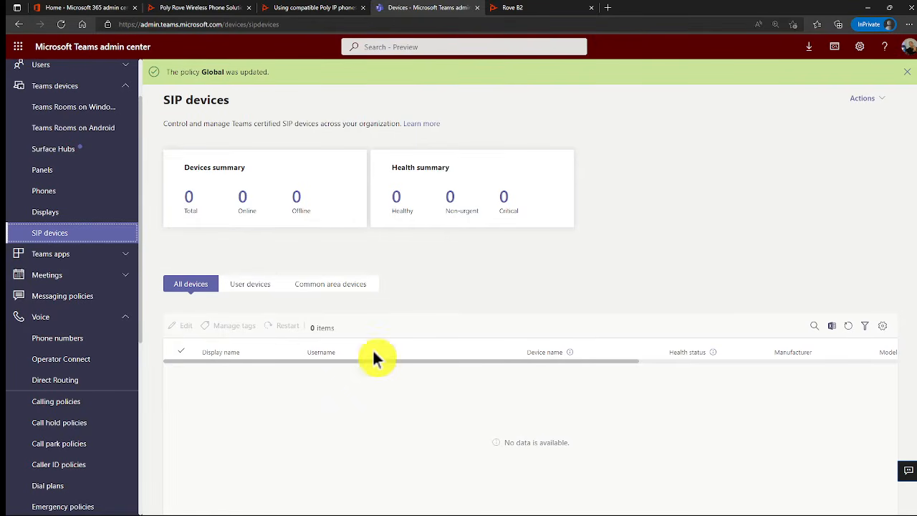
pyautogui.click(303, 8)
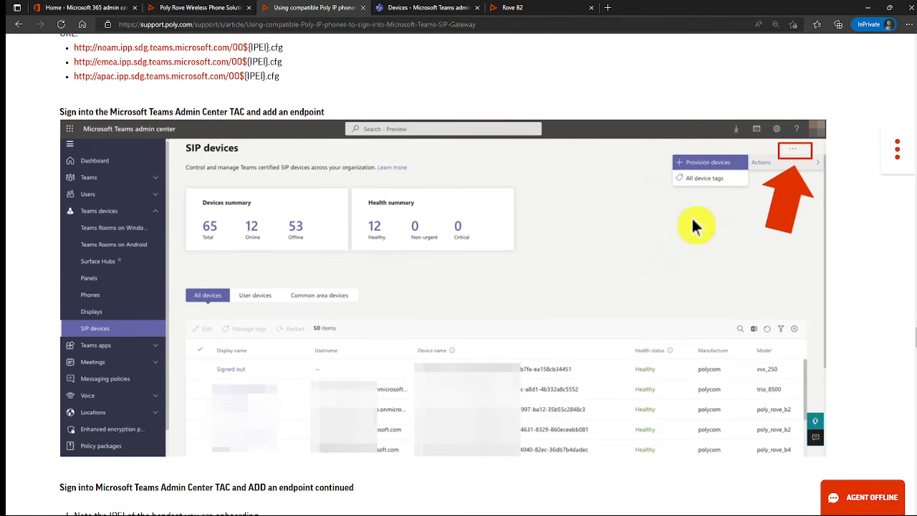
# Scroll to 'ADD an endpoint continued' and switch to the Rove B2 base station admin
pyautogui.scroll(-3, 622, 238)
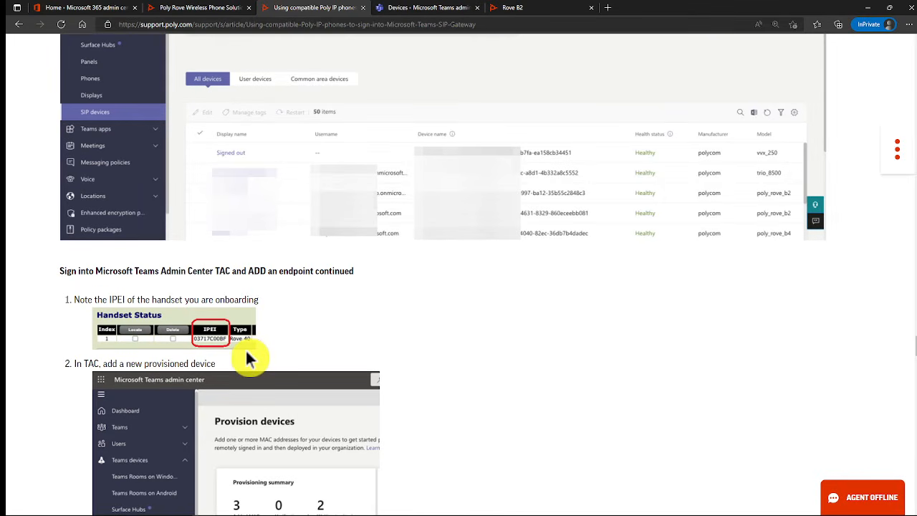
pyautogui.click(538, 16)
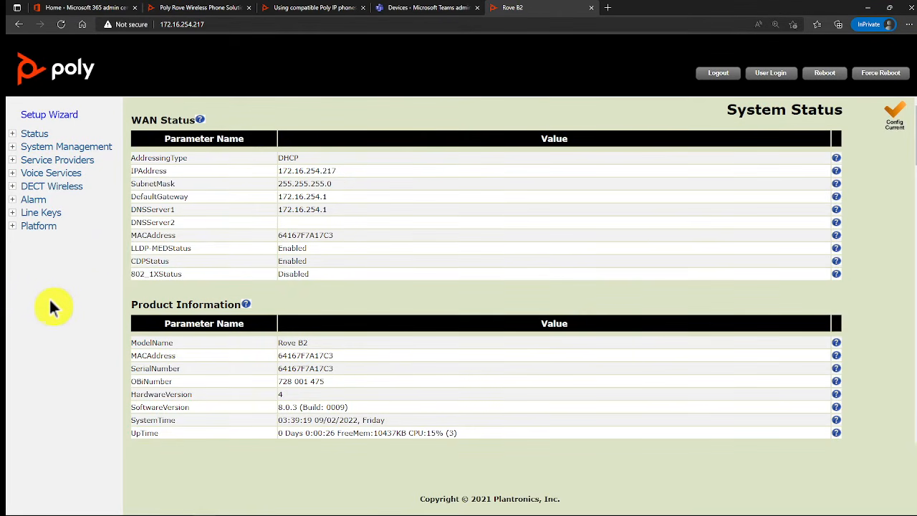
# Open DECT Wireless > Handset Summary and sign in with the admin account
pyautogui.click(42, 186)
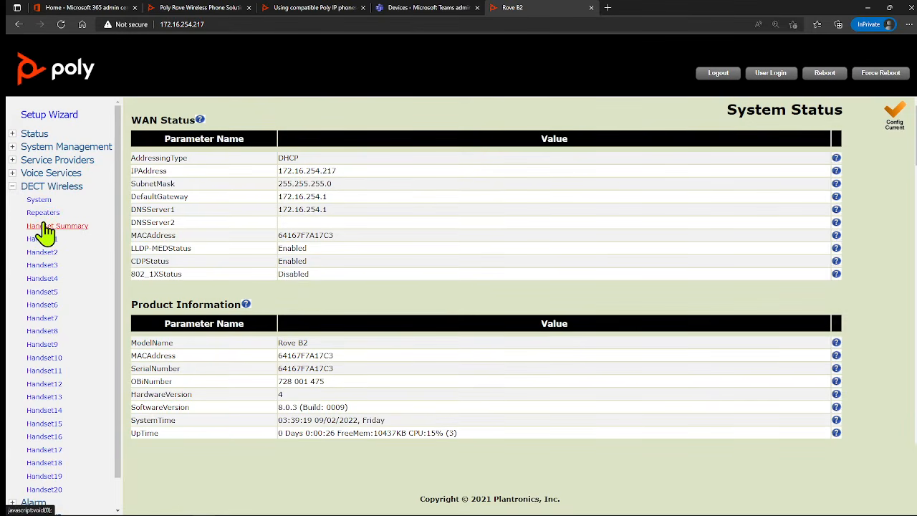
pyautogui.click(45, 227)
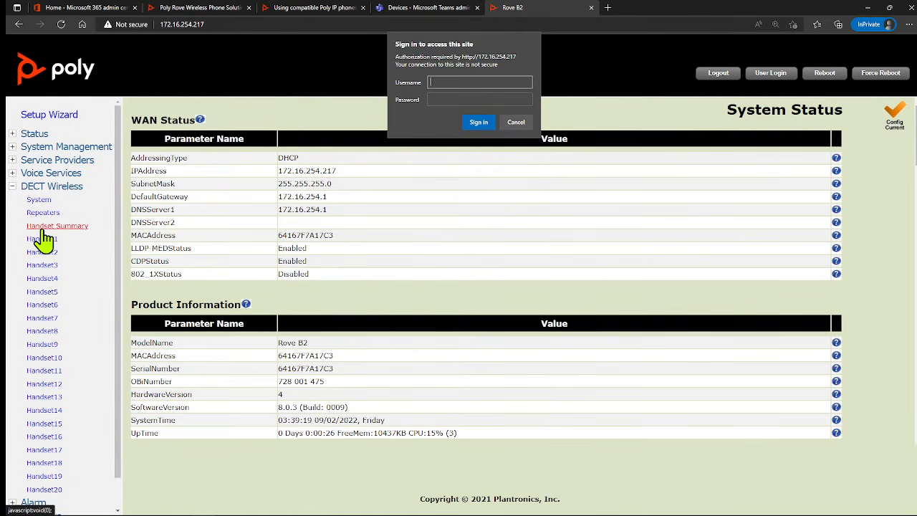
pyautogui.write('admin')
pyautogui.press('Tab')
pyautogui.write('admin')
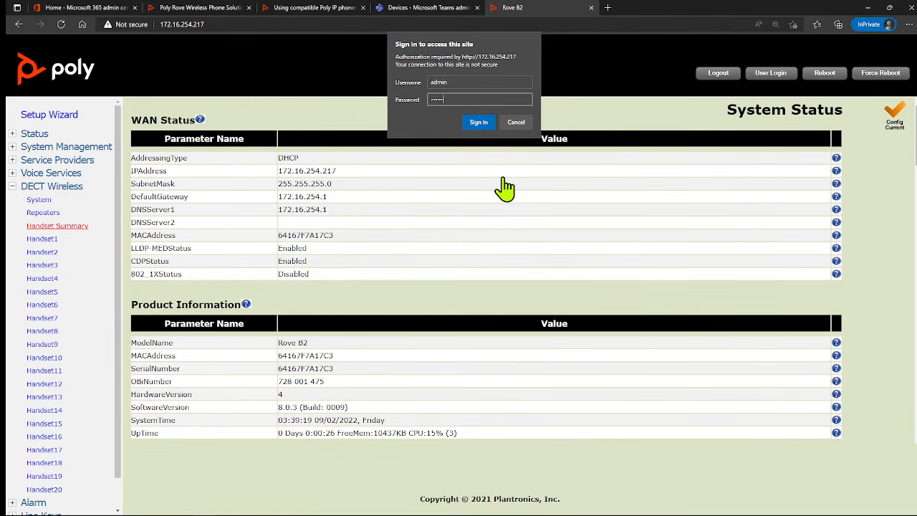
pyautogui.press('Return')
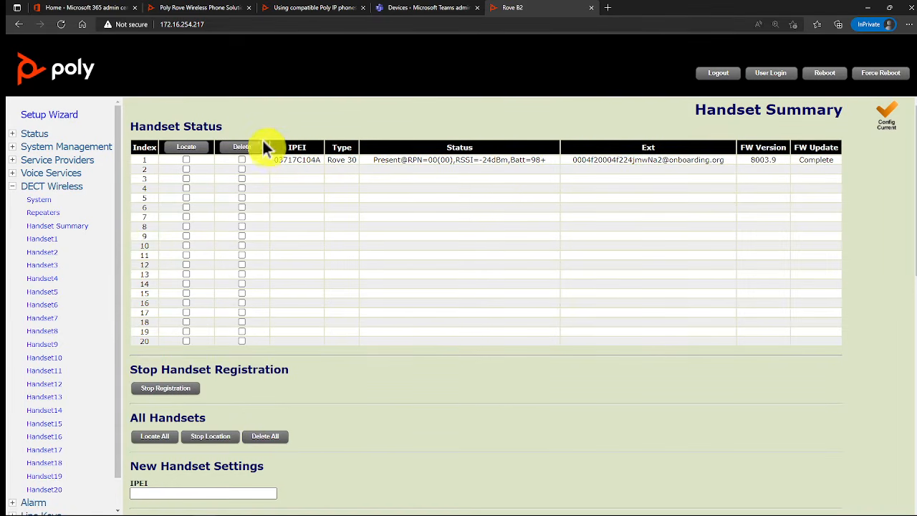
# Zoom to 150% and select the Rove 30 handset's IPEI 03717C104A
pyautogui.hotkey('ctrl', '+')
pyautogui.hotkey('ctrl', '+')
pyautogui.hotkey('ctrl', '+')
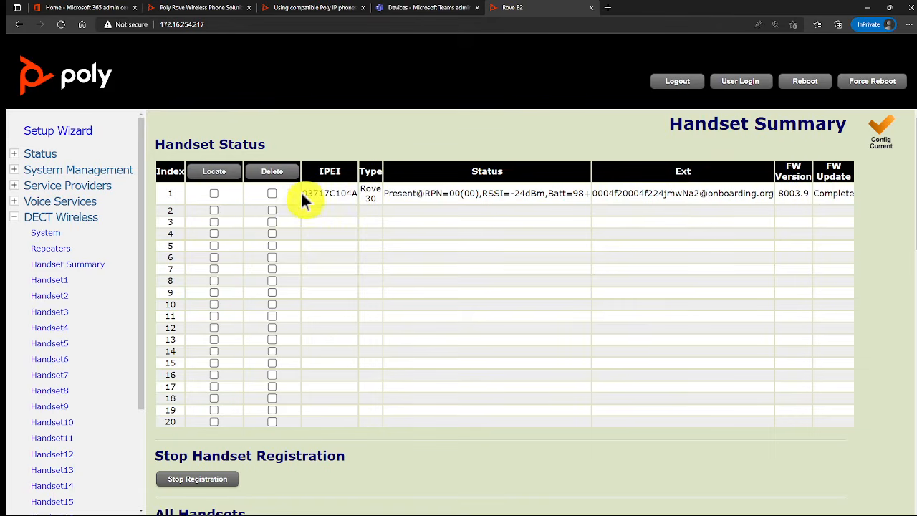
pyautogui.moveTo(302, 193); pyautogui.dragTo(358, 193)
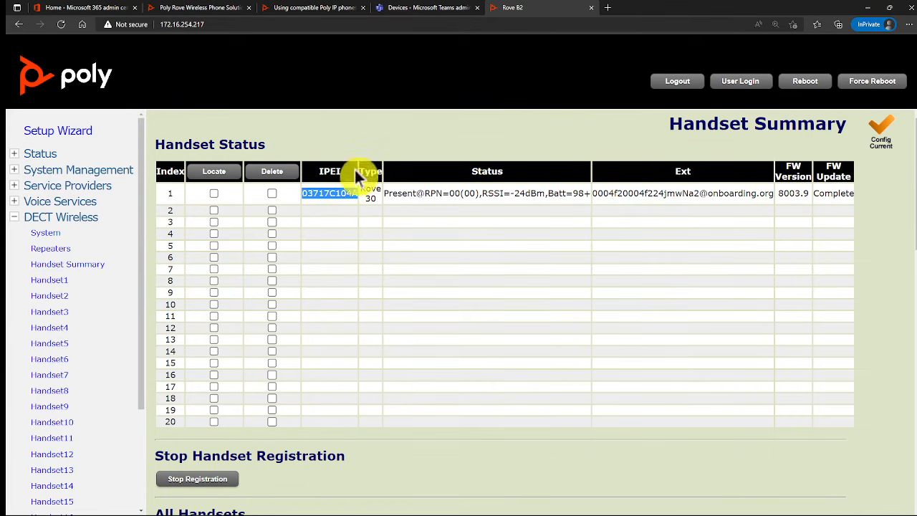
pyautogui.click(419, 8)
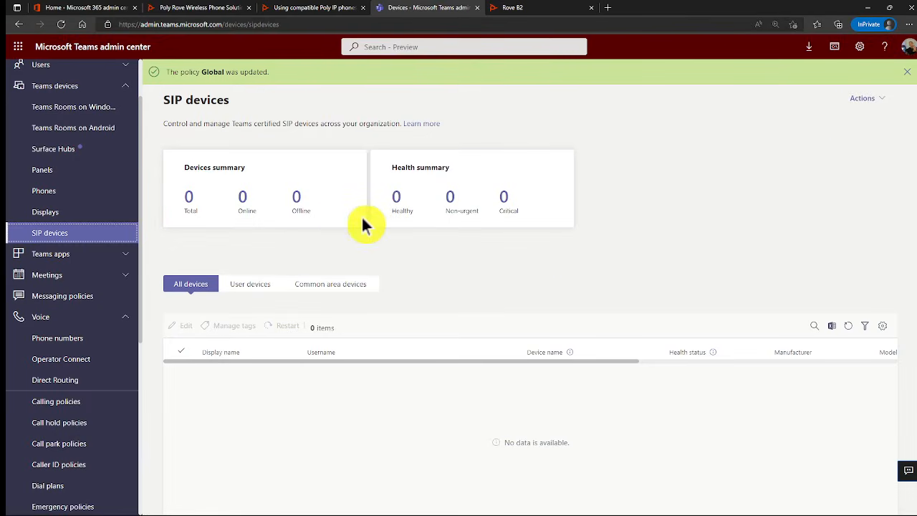
# Provision the handset manually with MAC 00-03-71-7C-10-4A (IPEI prefixed with 00) at location amsterdam
pyautogui.click(862, 101)
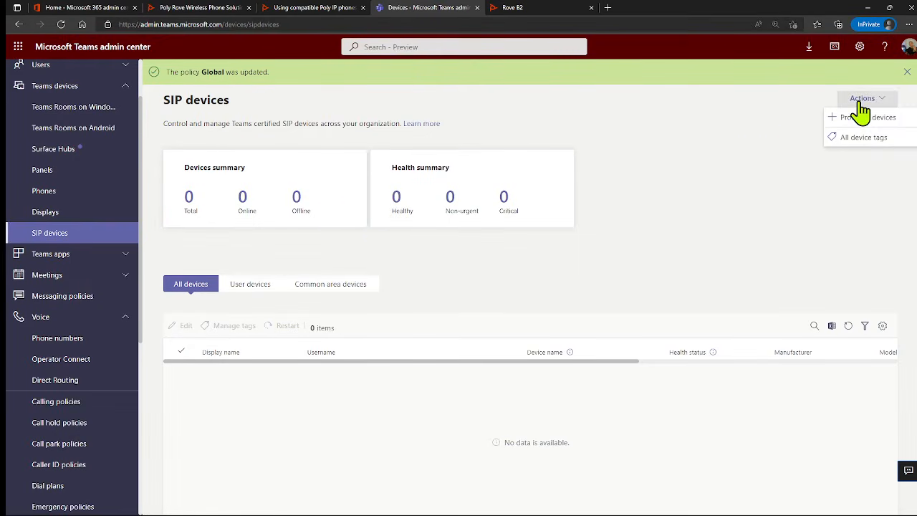
pyautogui.click(857, 119)
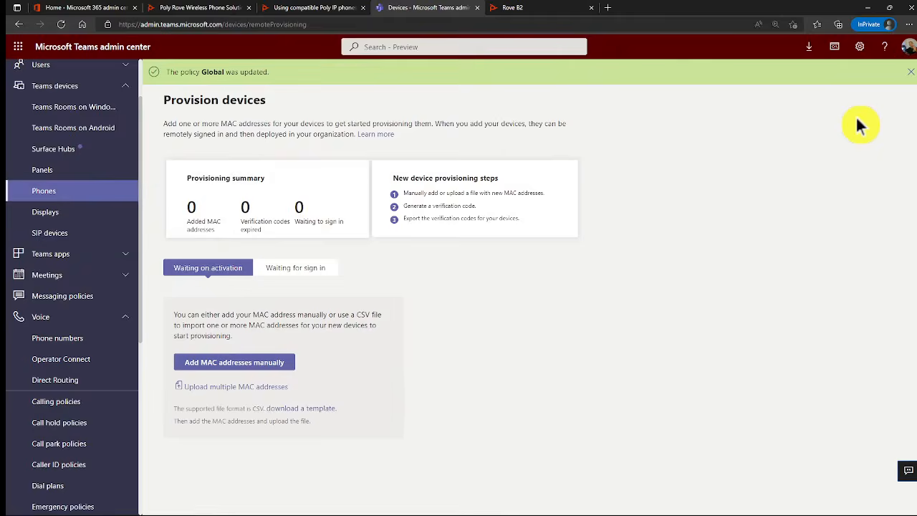
pyautogui.click(229, 373)
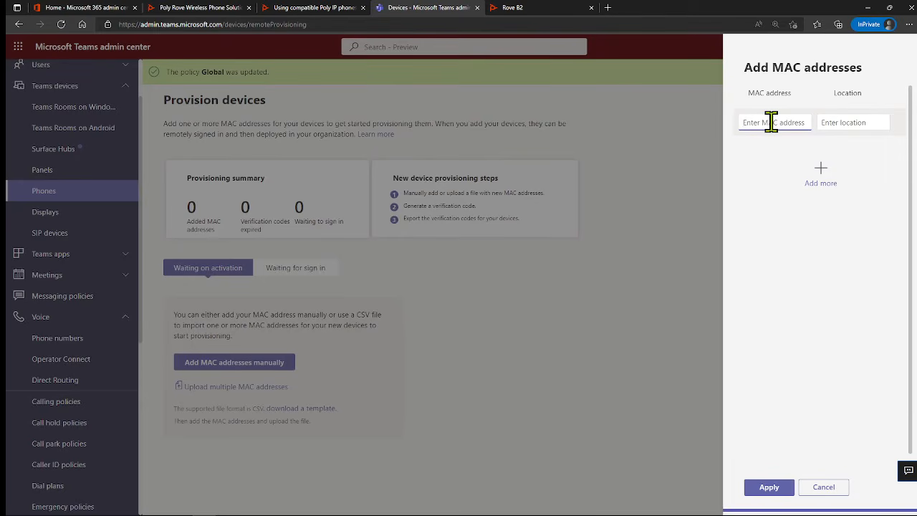
pyautogui.hotkey('ctrl', 'v')
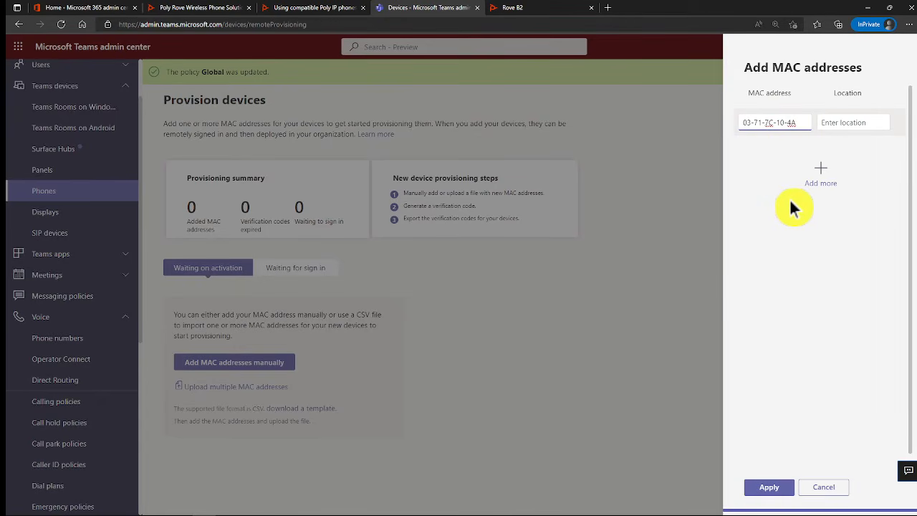
pyautogui.write('00-')
pyautogui.click(835, 122)
pyautogui.write('amsterdam')
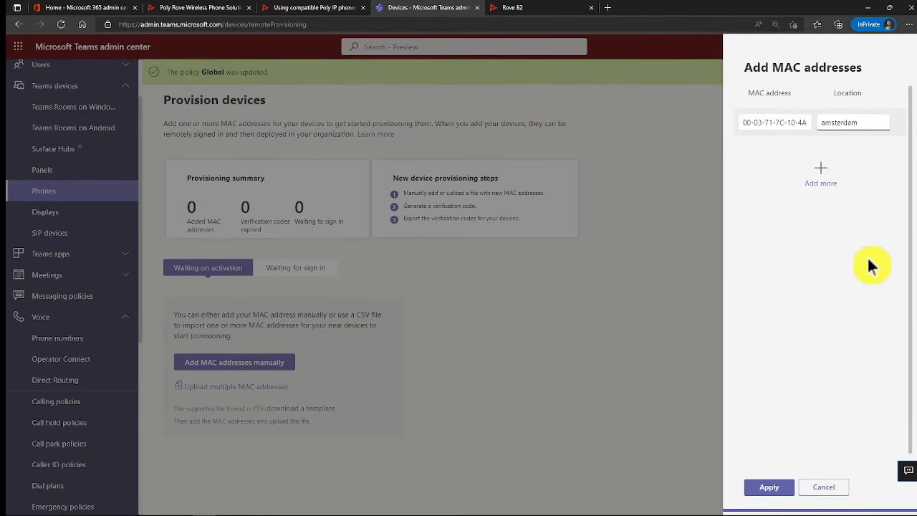
pyautogui.click(765, 488)
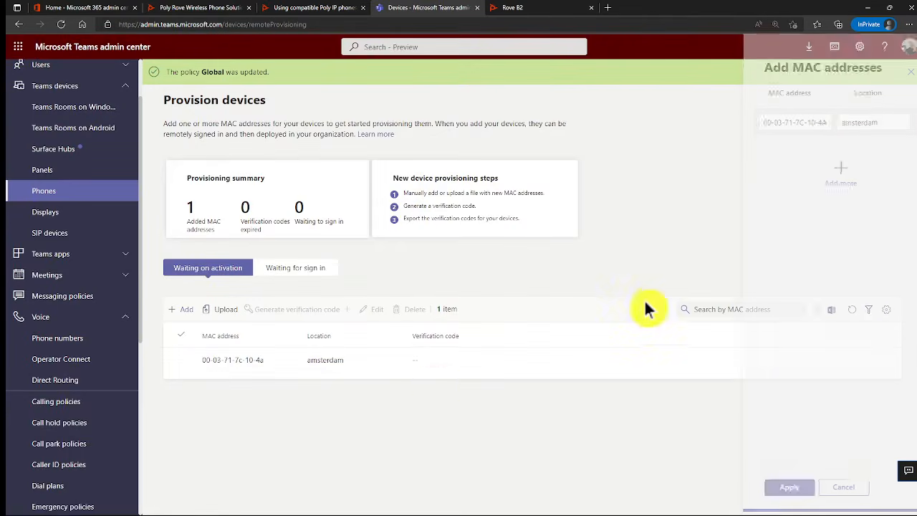
pyautogui.click(340, 365)
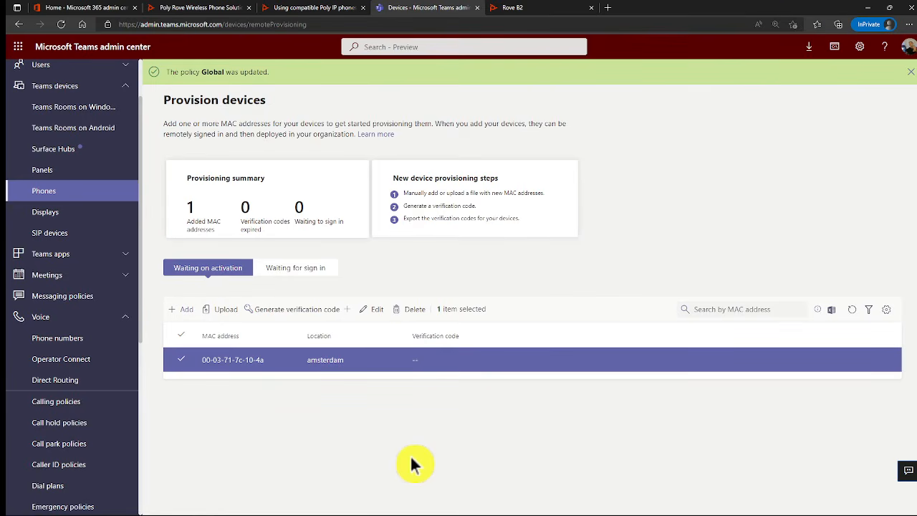
# Highlight the article's note about prefixing the IPEI with 00
pyautogui.click(302, 7)
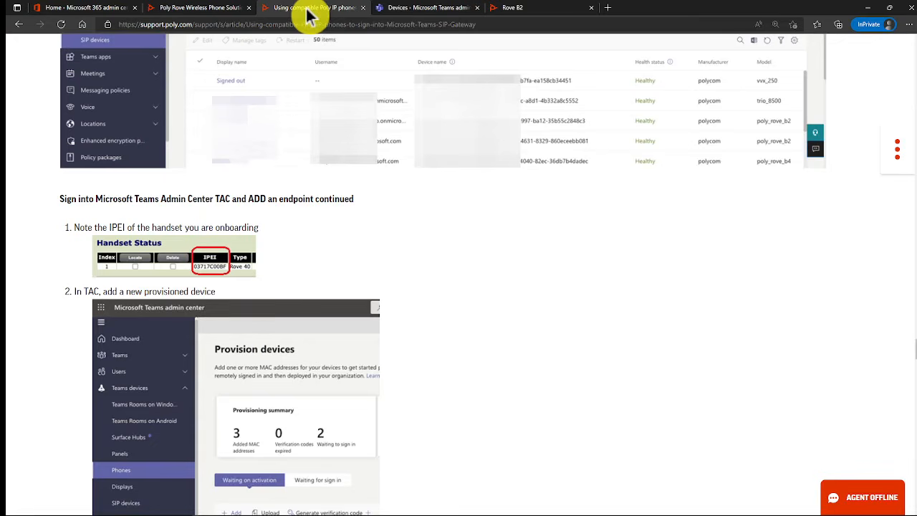
pyautogui.scroll(-1, 366, 320)
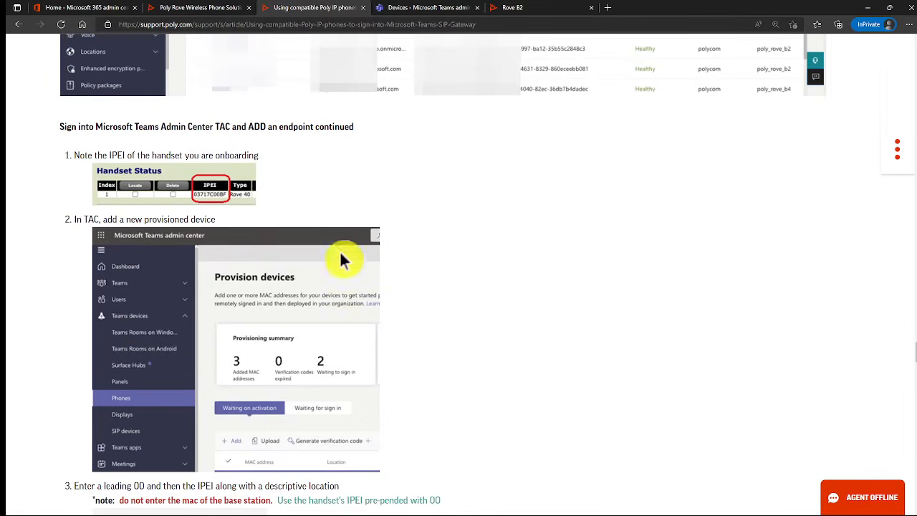
pyautogui.scroll(-3, 346, 296)
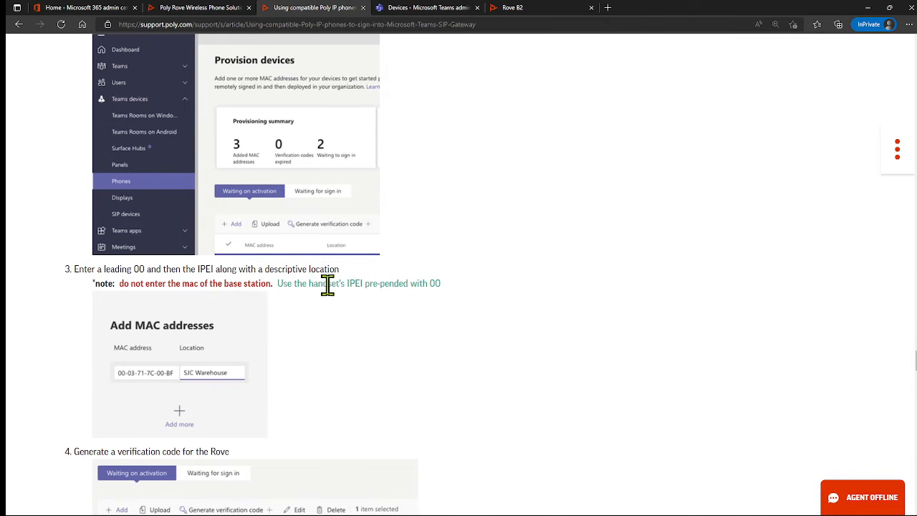
pyautogui.moveTo(346, 284); pyautogui.dragTo(441, 284)
pyautogui.click(385, 347)
# Highlight the step about generating a verification code, then return to Teams provisioning
pyautogui.scroll(-1, 235, 397)
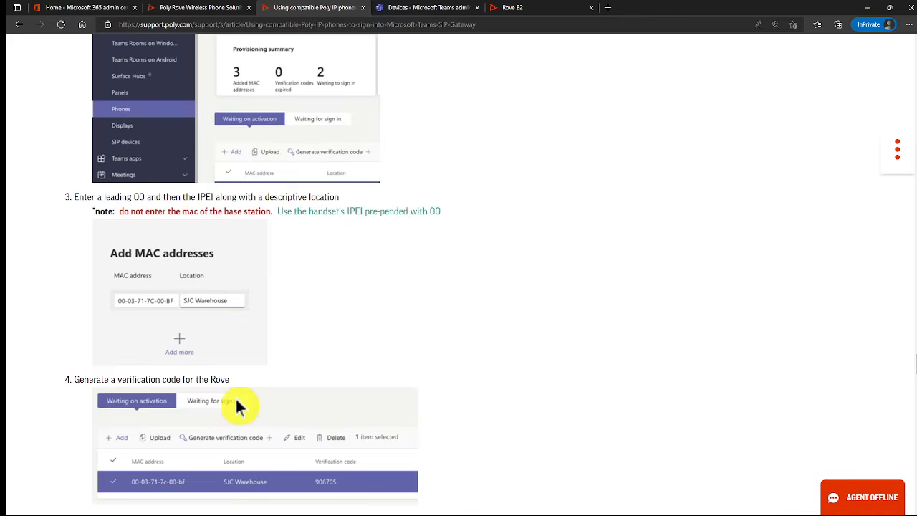
pyautogui.scroll(-1, 235, 397)
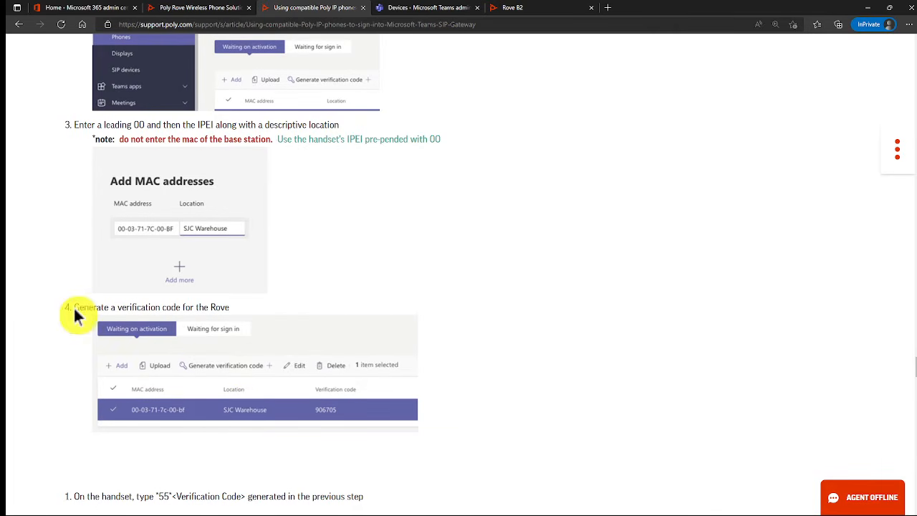
pyautogui.moveTo(75, 307); pyautogui.dragTo(231, 306)
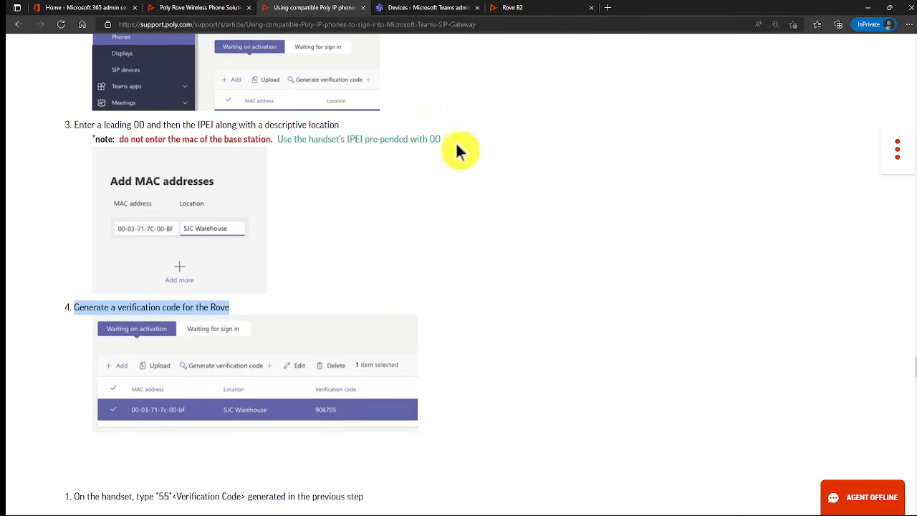
pyautogui.click(431, 8)
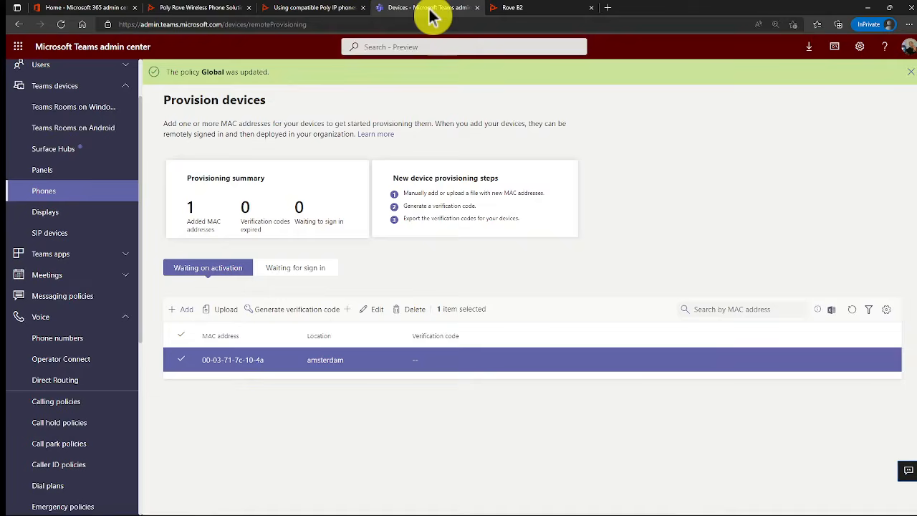
# Generate a verification code for the amsterdam handset entry, then return to the Poly article
pyautogui.click(277, 311)
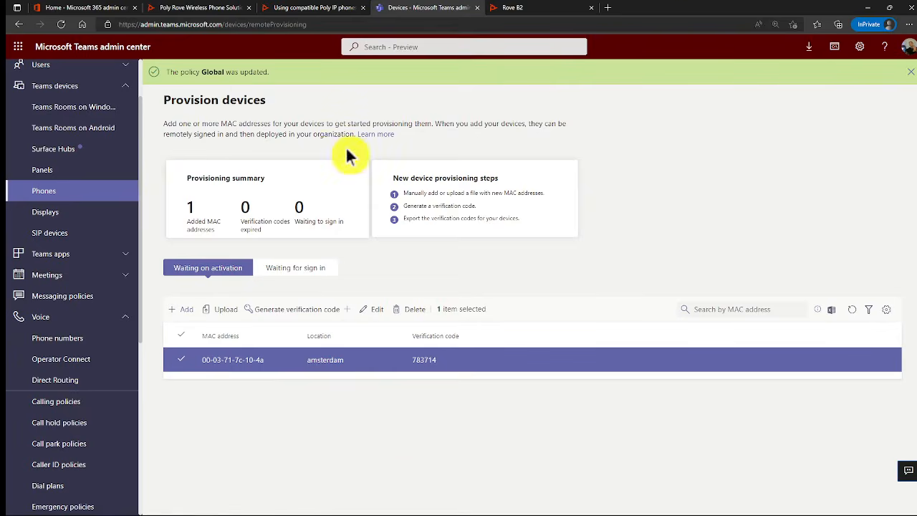
pyautogui.click(314, 14)
pyautogui.scroll(-2, 445, 377)
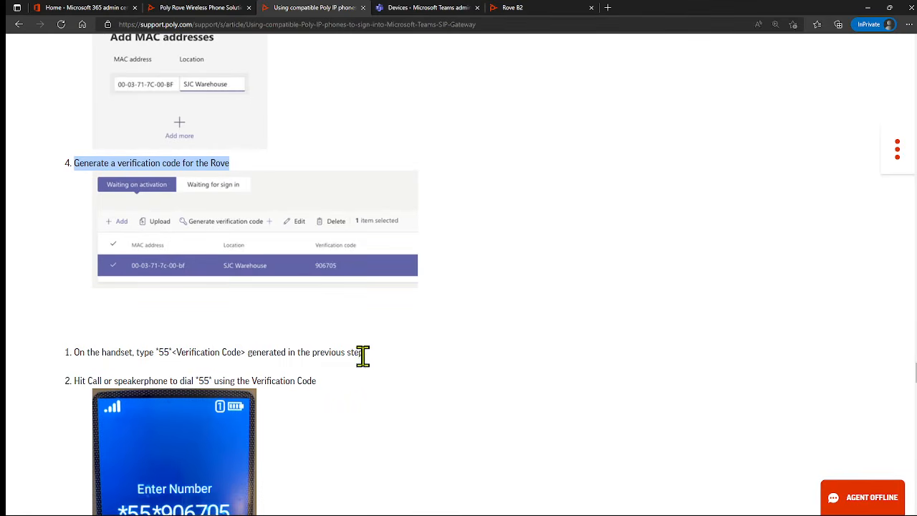
# Highlight the *55*<Verification Code> dialing instruction in step 1, then view Provision devices
pyautogui.scroll(-1, 358, 354)
pyautogui.scroll(-1, 362, 362)
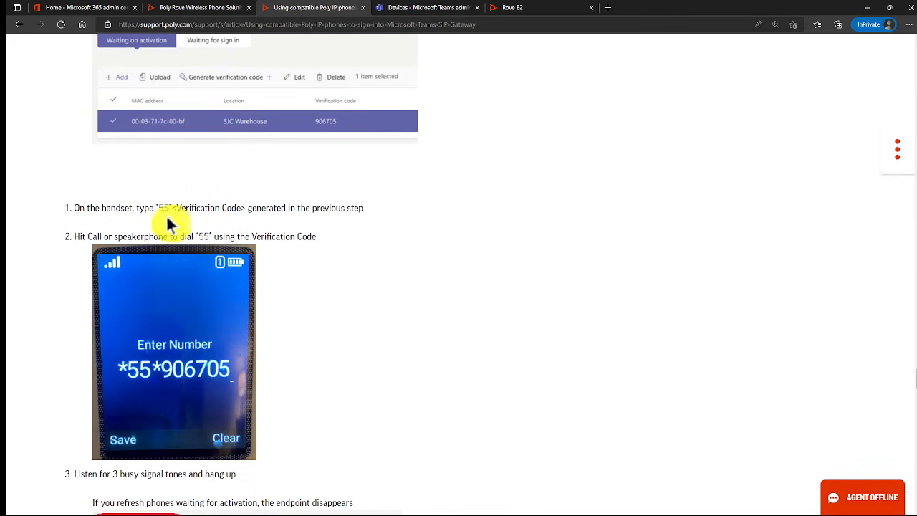
pyautogui.moveTo(158, 207); pyautogui.dragTo(248, 208)
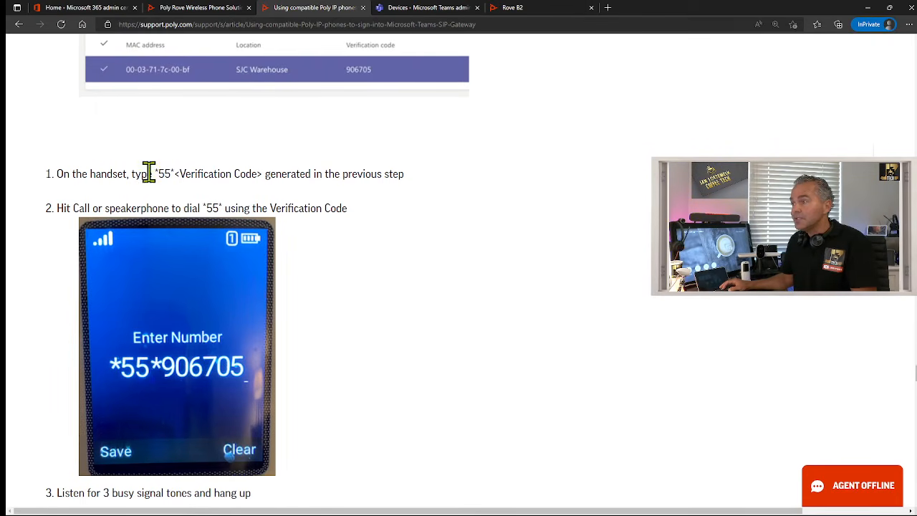
pyautogui.moveTo(154, 173); pyautogui.dragTo(178, 173)
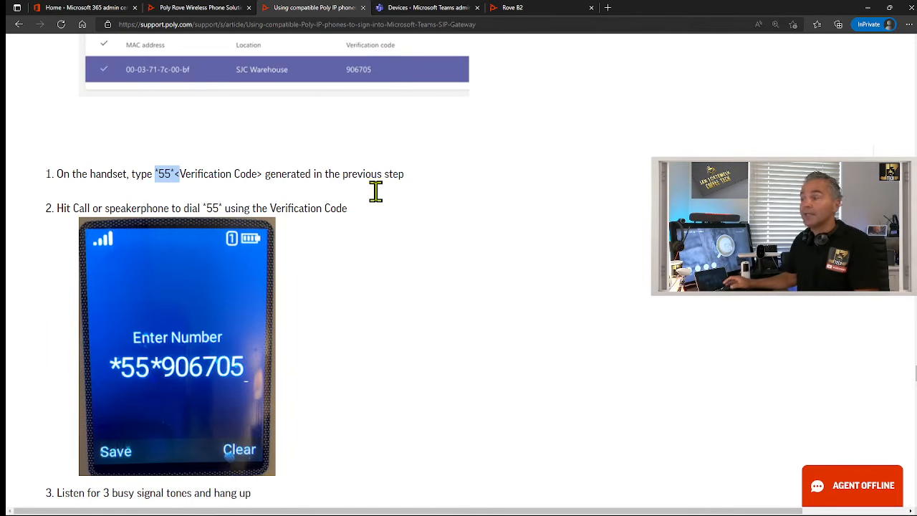
pyautogui.click(197, 176)
pyautogui.moveTo(174, 174); pyautogui.dragTo(262, 174)
pyautogui.click(405, 9)
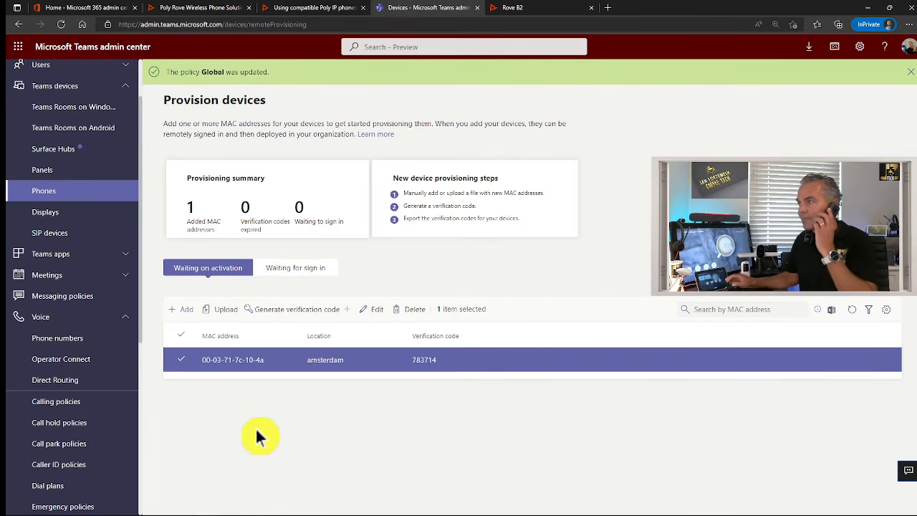
# Read the article's step 3 'Waiting for sign in' screenshots, then check the handset in Teams admin
pyautogui.click(305, 11)
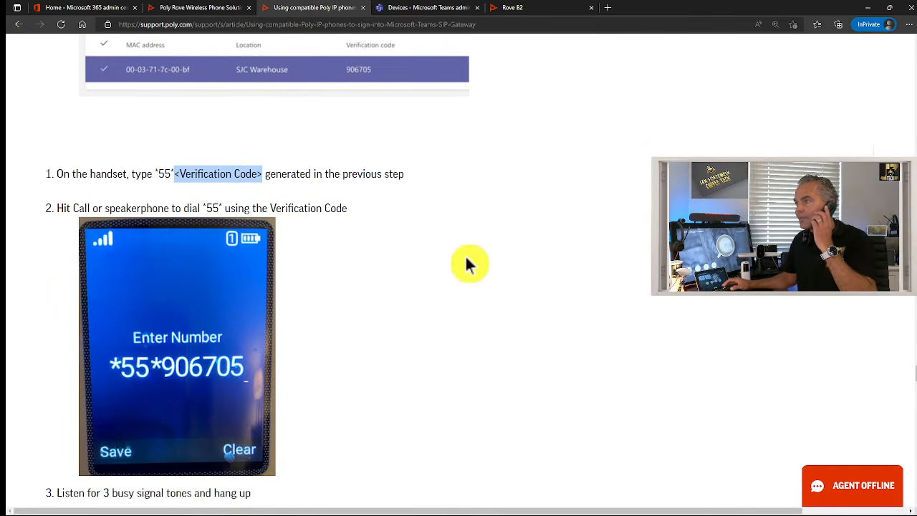
pyautogui.click(422, 262)
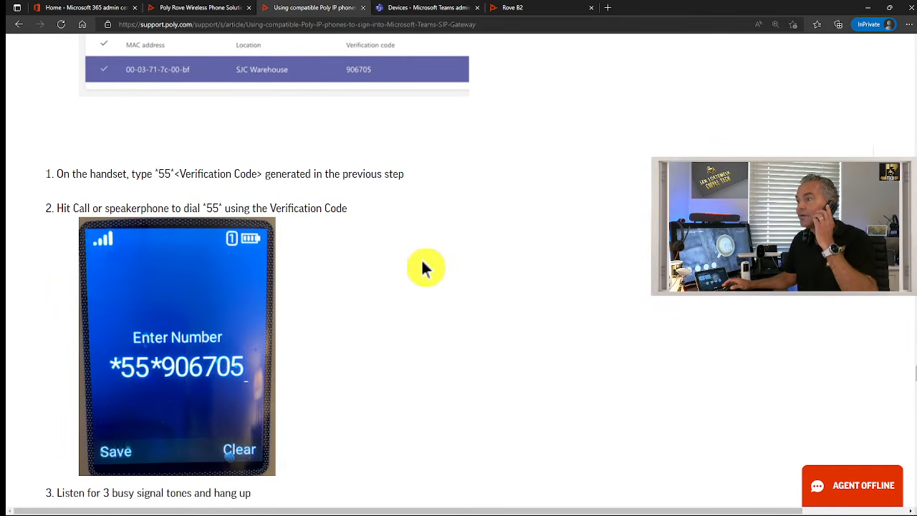
pyautogui.scroll(-4, 263, 306)
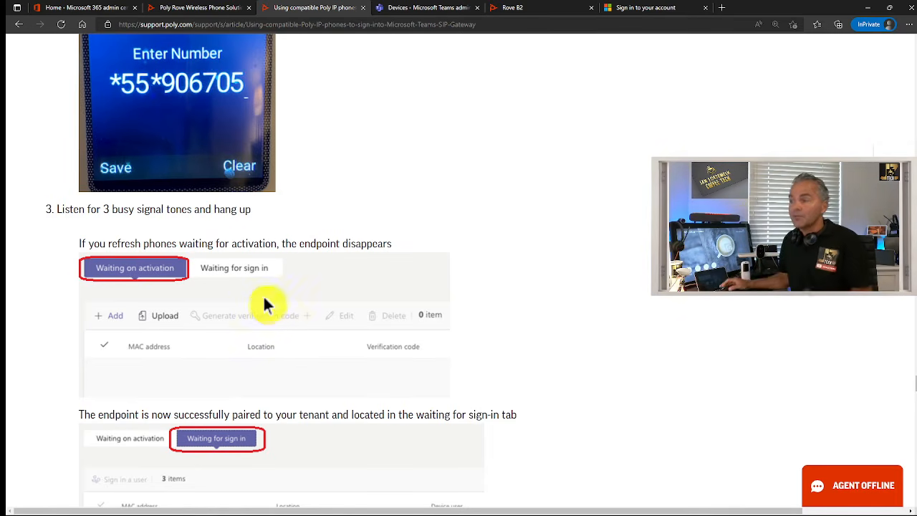
pyautogui.scroll(-1, 104, 373)
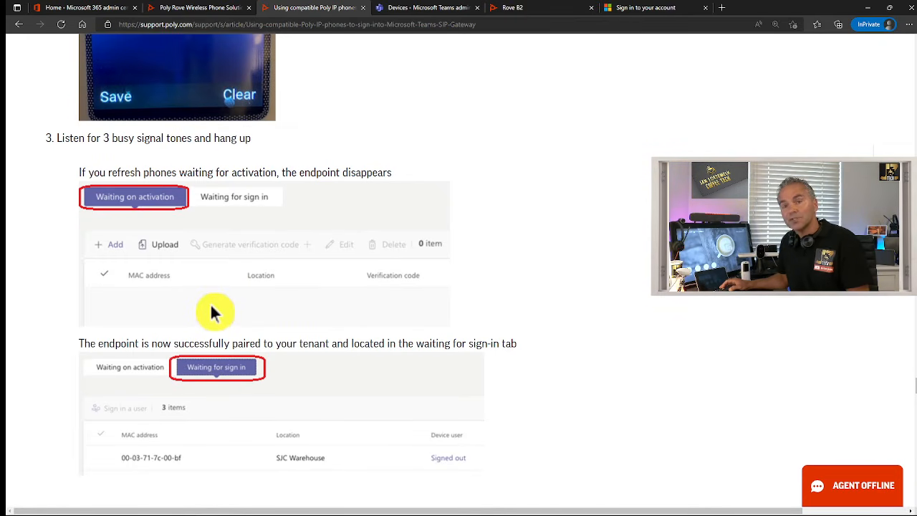
pyautogui.scroll(-1, 214, 308)
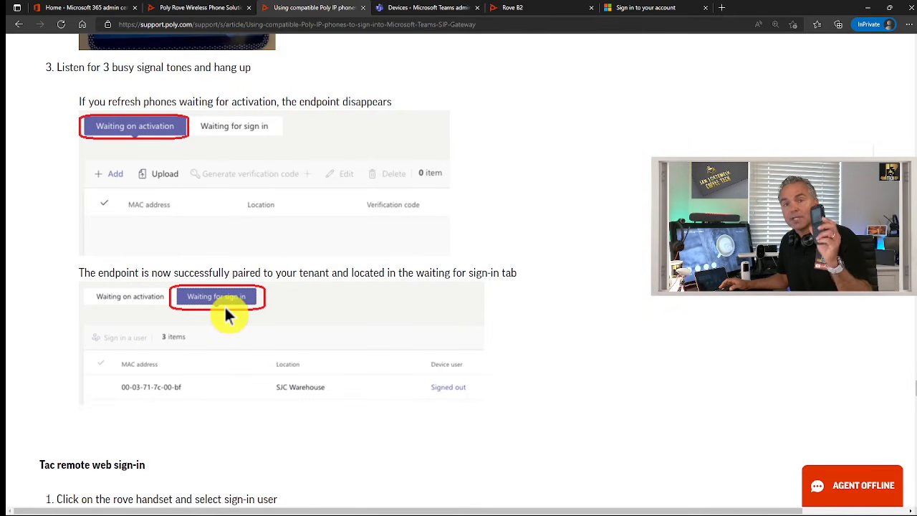
pyautogui.click(428, 9)
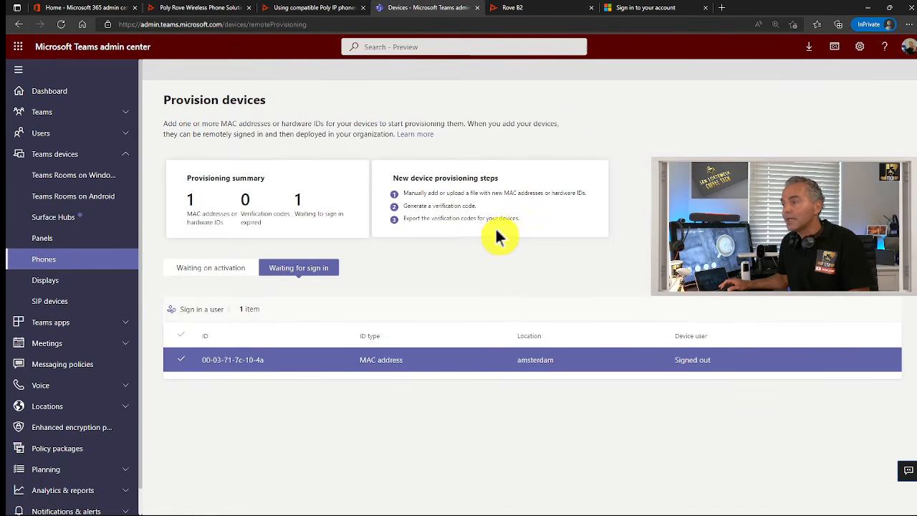
# Generate a remote sign-in code for waiting handset 00-03-71-7c-10-4a and open the device-login page
pyautogui.click(202, 270)
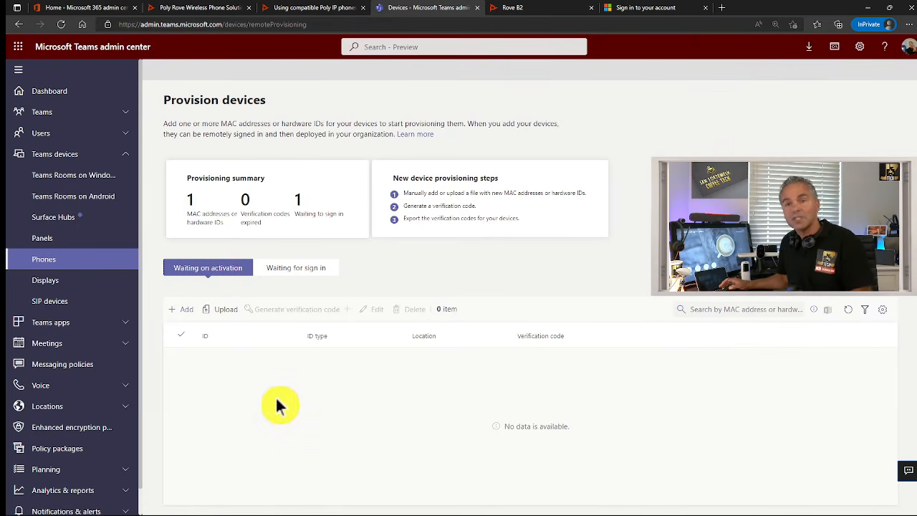
pyautogui.click(295, 279)
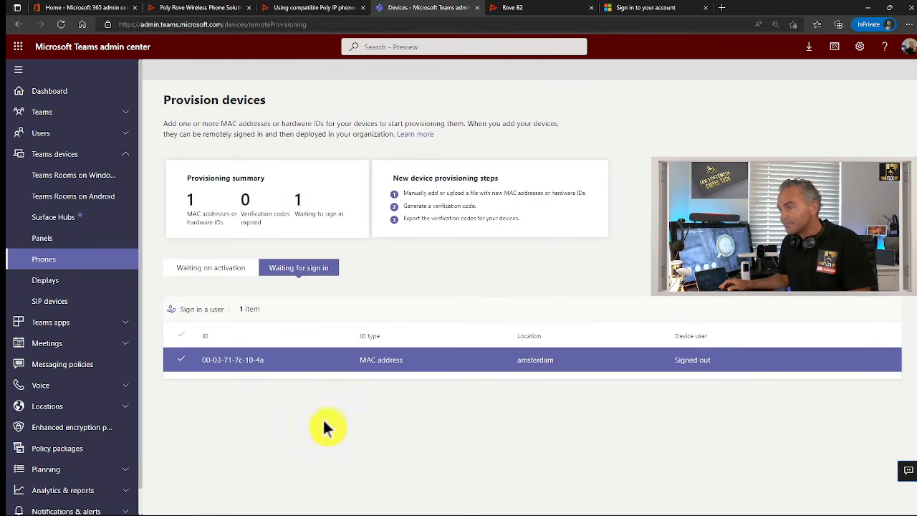
pyautogui.click(202, 315)
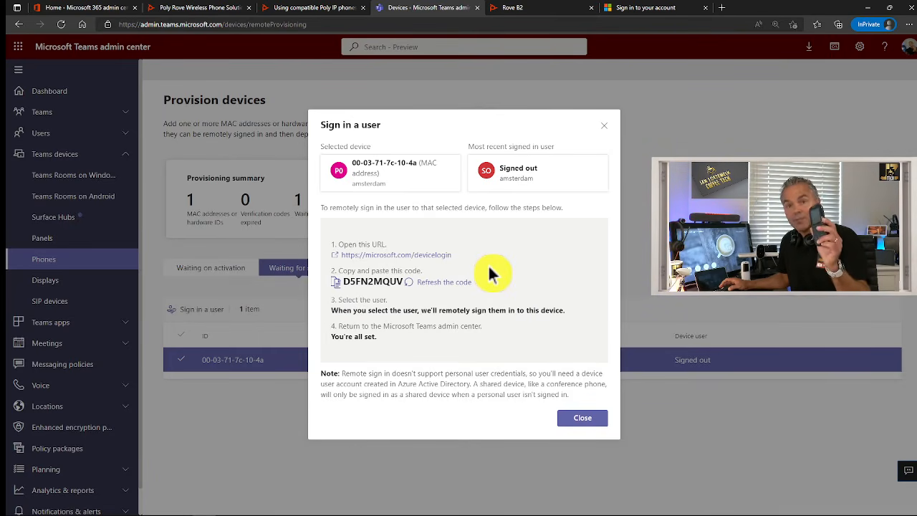
pyautogui.click(645, 14)
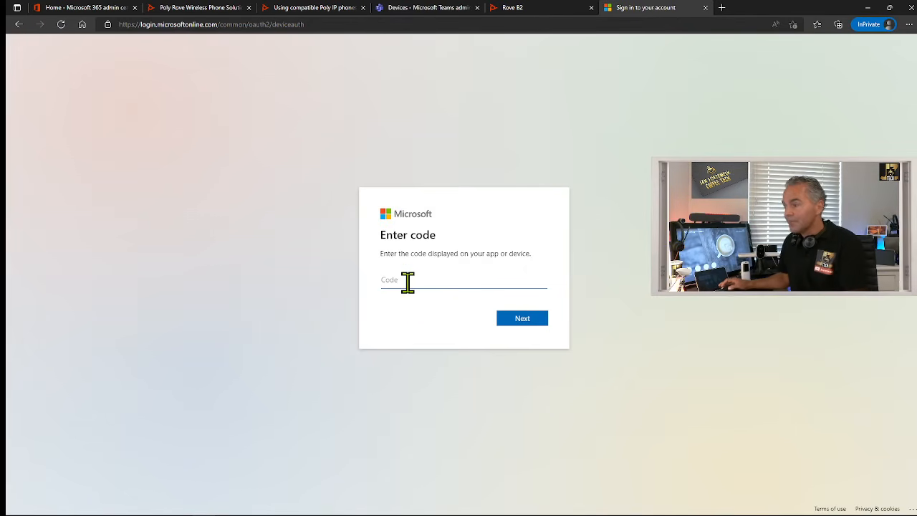
# Sign the handset in to Teams SIP Gateway with the pasted device code and chosen account
pyautogui.hotkey('ctrl', 'v')
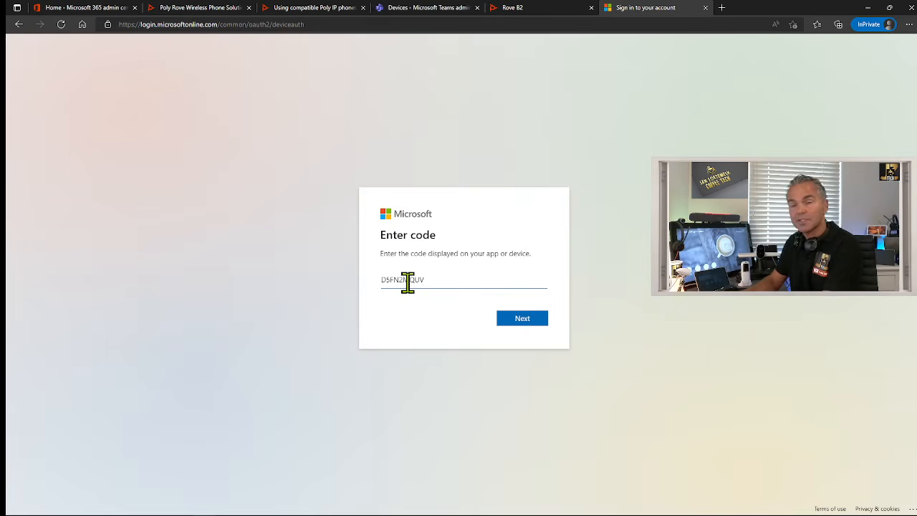
pyautogui.press('Return')
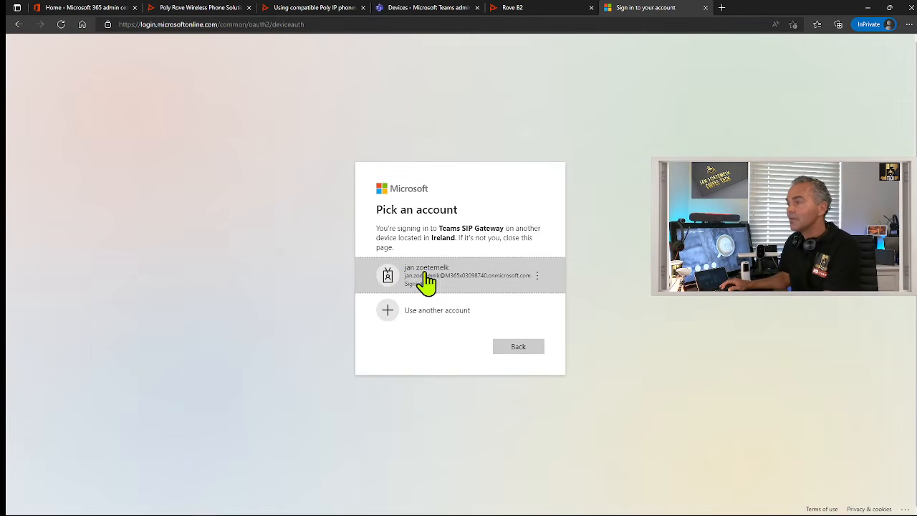
pyautogui.click(428, 283)
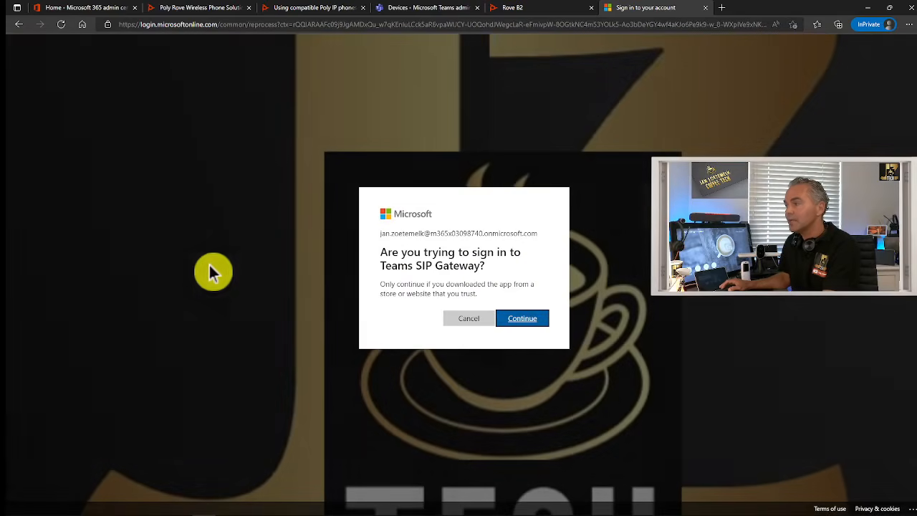
pyautogui.click(532, 322)
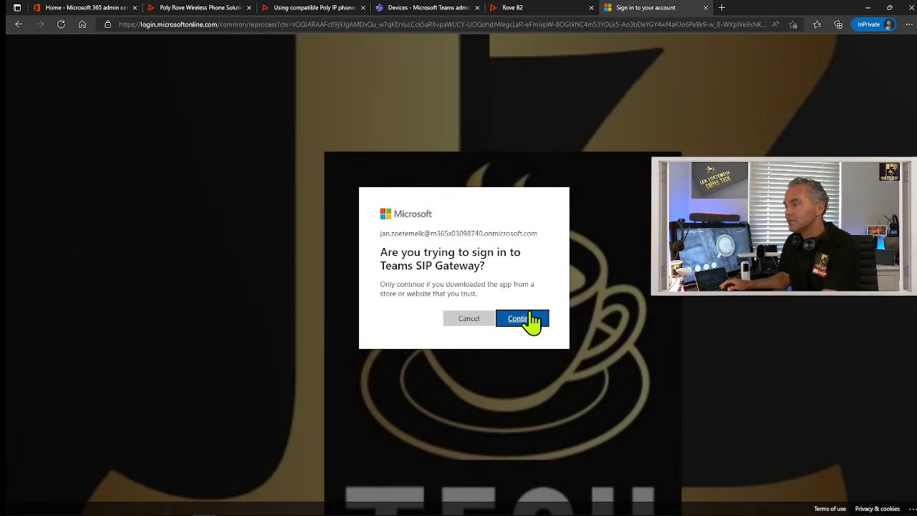
pyautogui.click(532, 320)
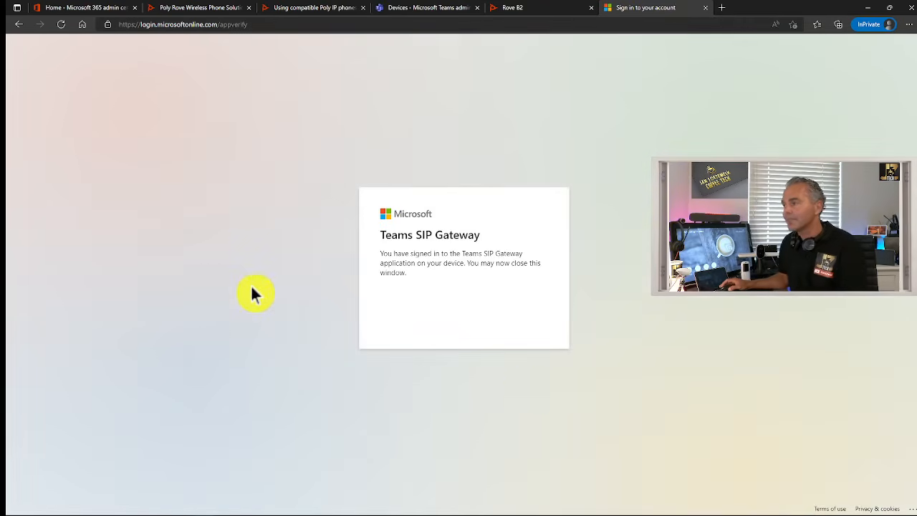
pyautogui.click(424, 8)
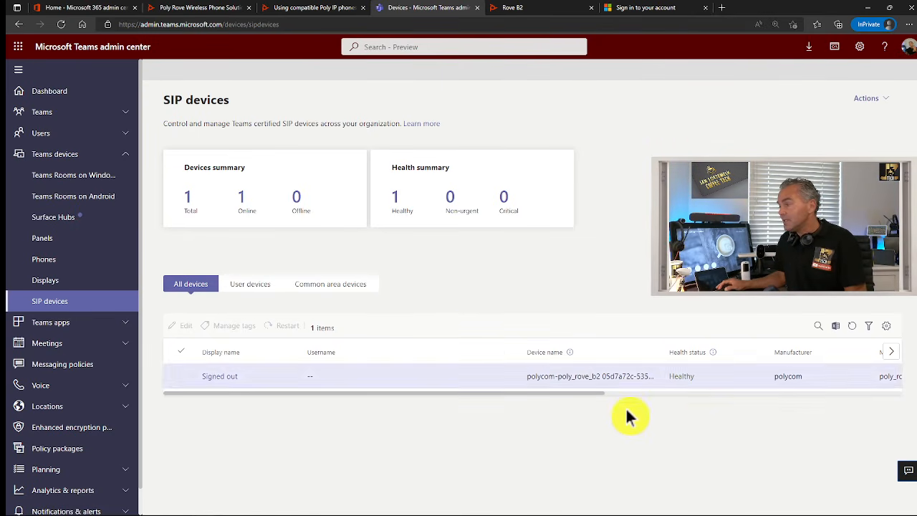
# Check the poly_rove_b2 row's Health status, Model and Device type in the refreshed SIP devices table
pyautogui.moveTo(466, 394); pyautogui.dragTo(573, 393)
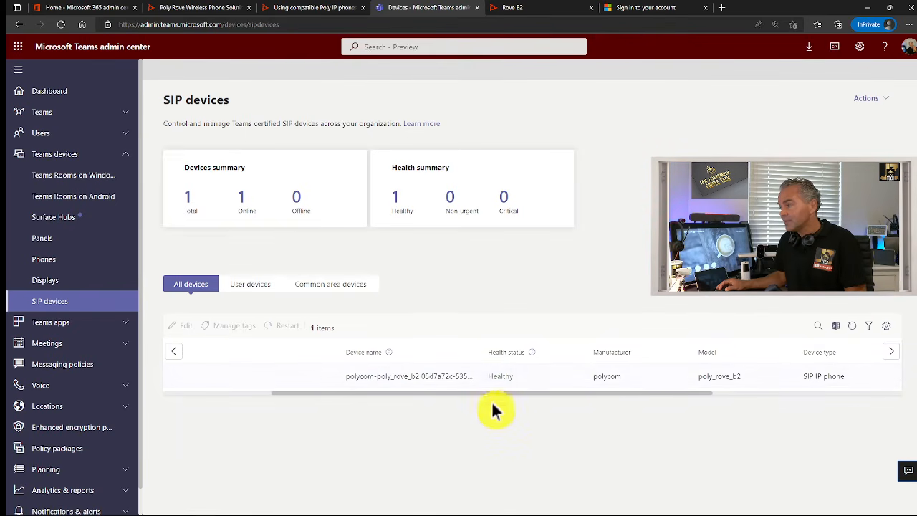
pyautogui.moveTo(502, 394); pyautogui.dragTo(573, 394)
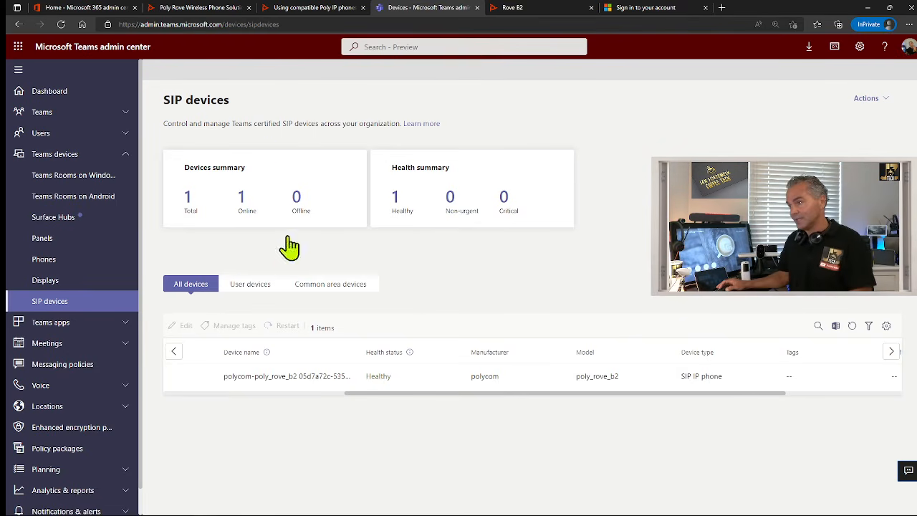
pyautogui.click(57, 307)
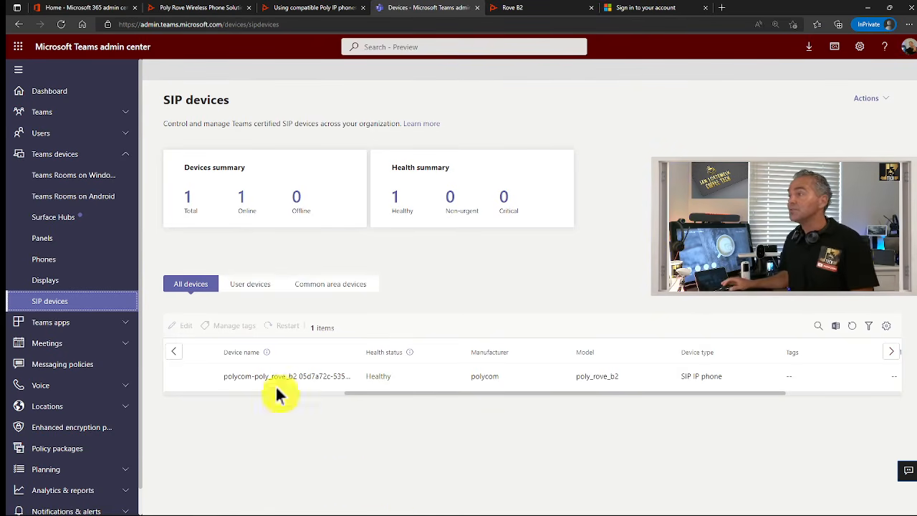
pyautogui.click(315, 10)
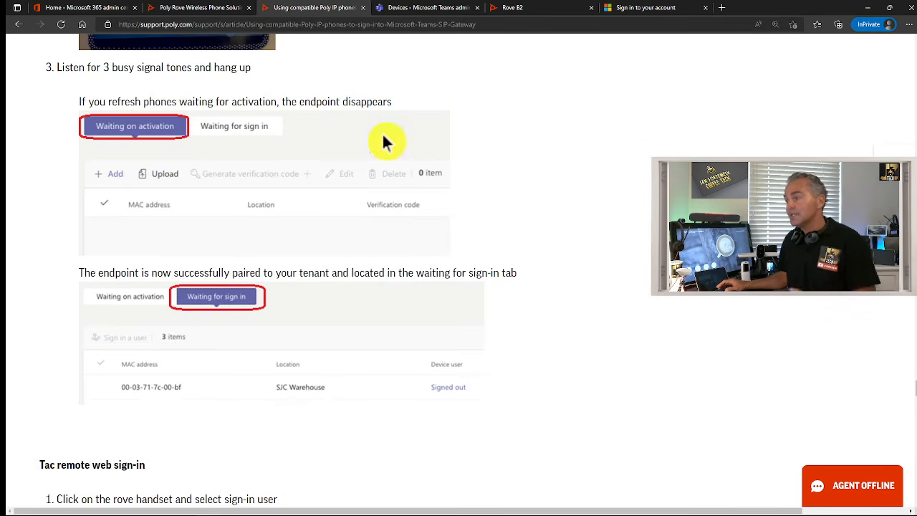
# Read through the Poly article's *55* handset sign-in steps
pyautogui.scroll(-3, 470, 222)
pyautogui.scroll(-3, 470, 217)
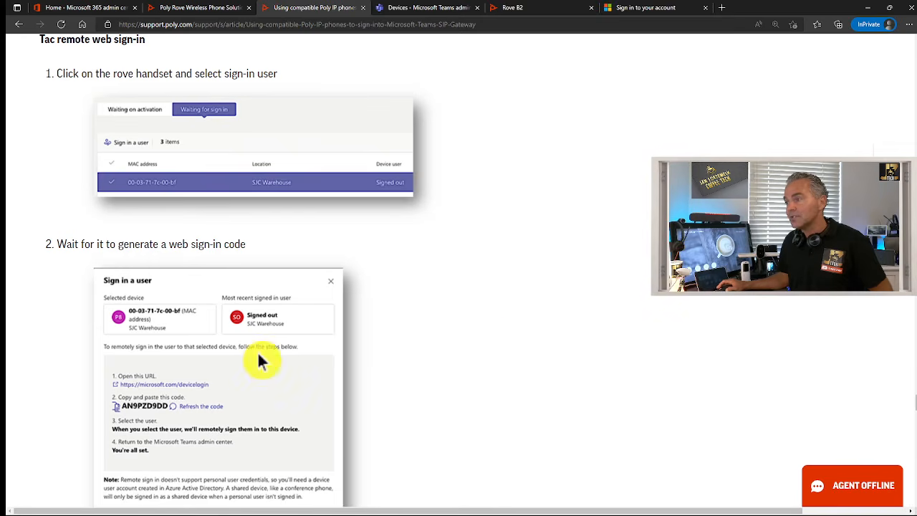
pyautogui.scroll(-7, 509, 316)
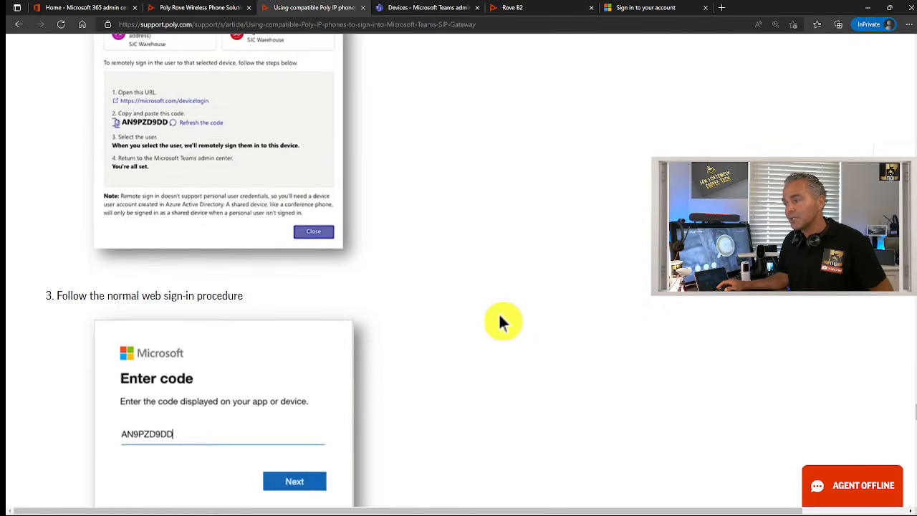
pyautogui.scroll(-3, 490, 319)
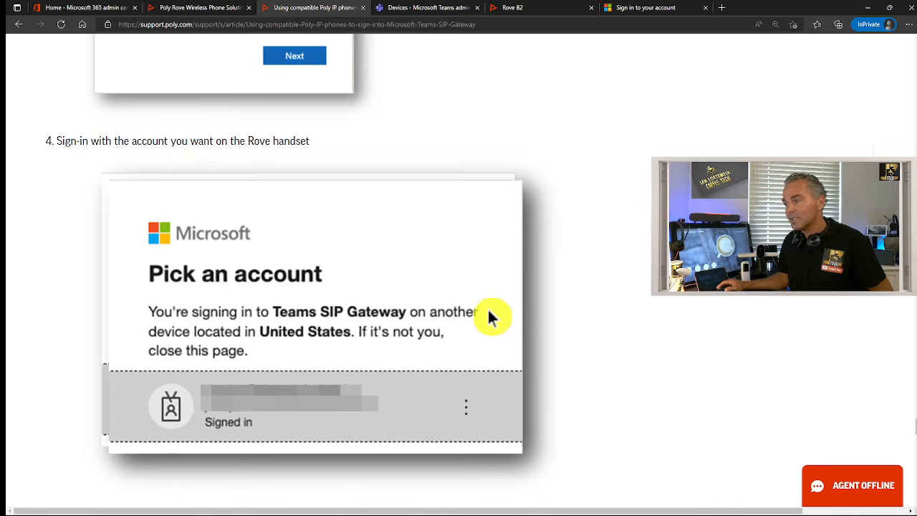
pyautogui.scroll(-3, 489, 317)
pyautogui.scroll(-4, 488, 316)
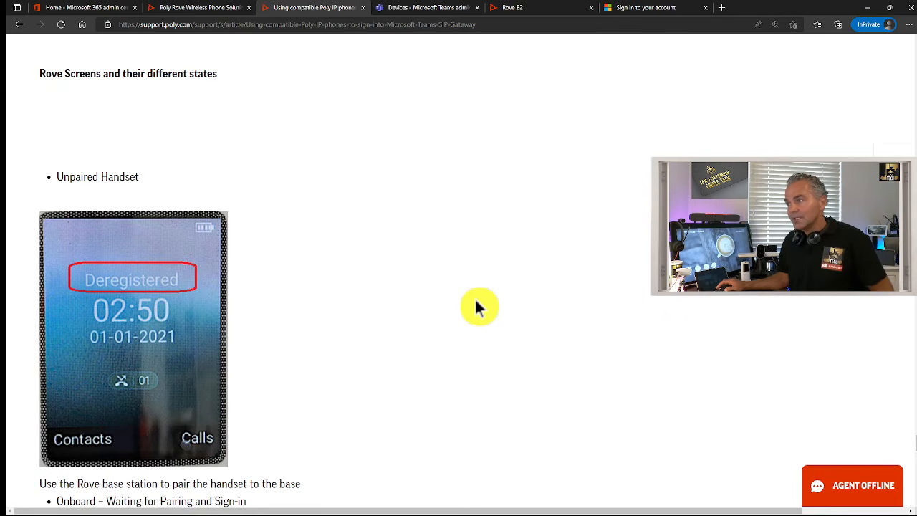
pyautogui.scroll(-5, 392, 282)
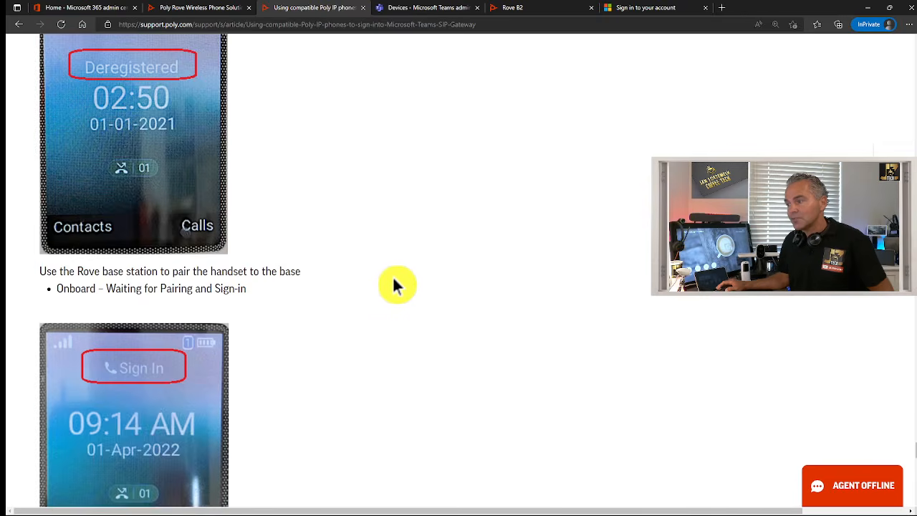
pyautogui.scroll(-4, 327, 245)
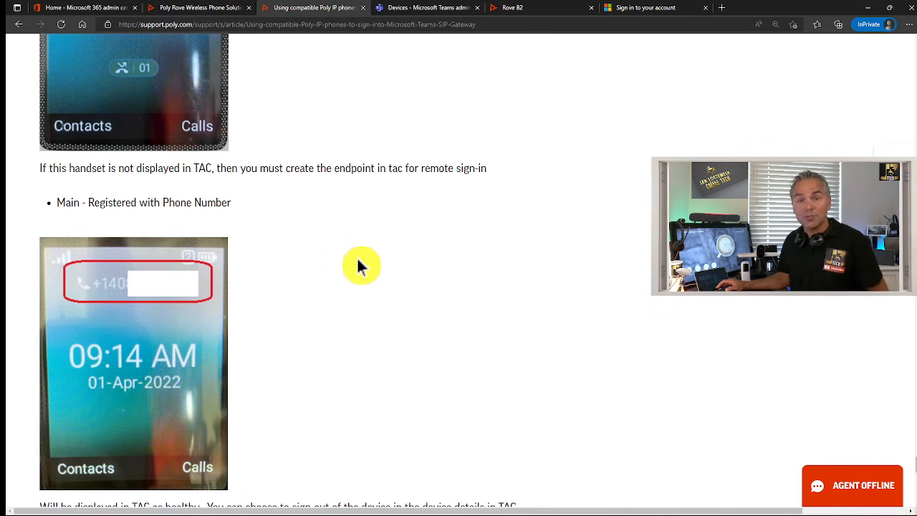
pyautogui.scroll(-1, 343, 315)
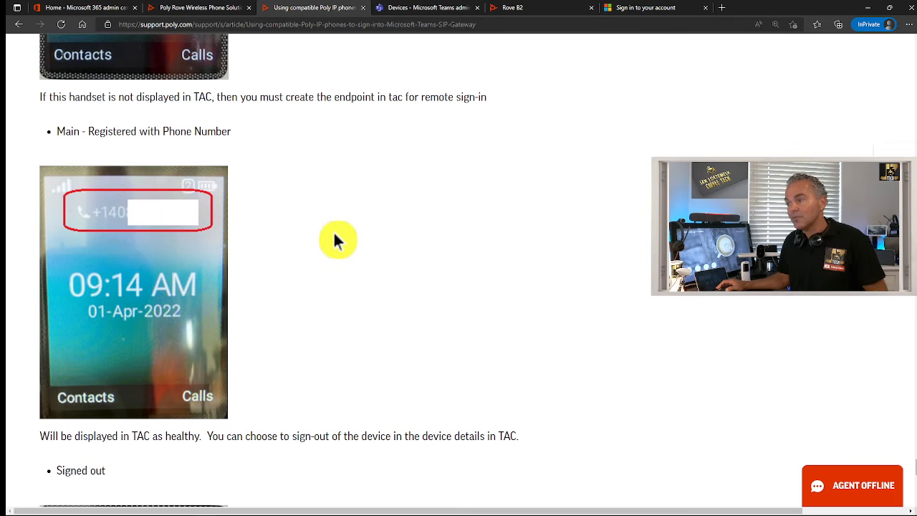
pyautogui.scroll(-1, 335, 230)
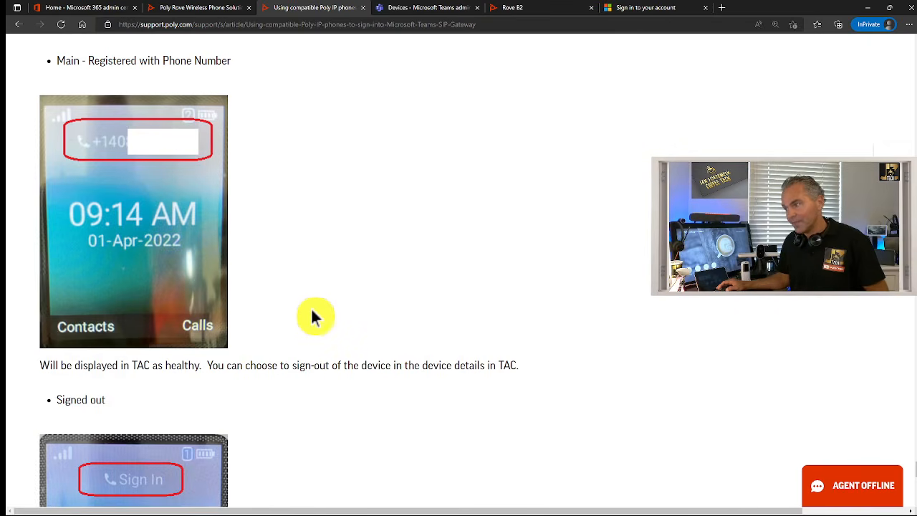
pyautogui.scroll(-1, 311, 308)
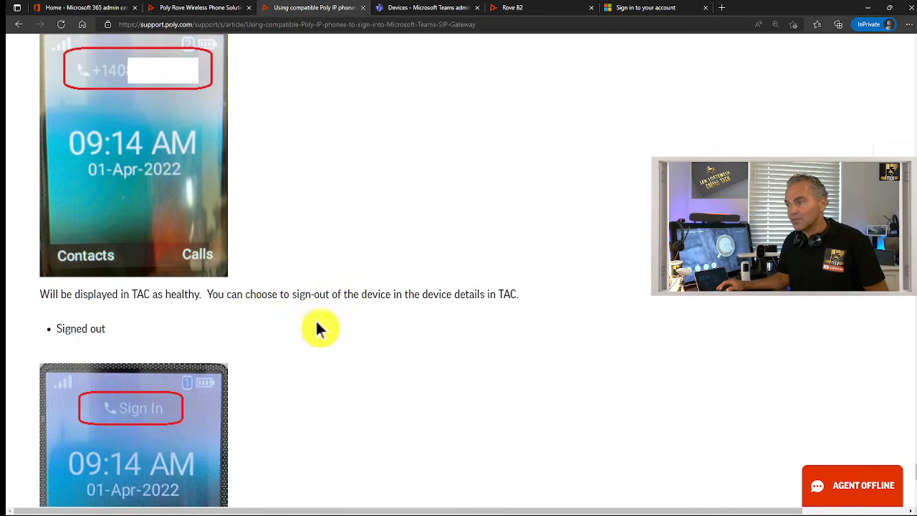
# Compare the Rove's Signed out status in SIP devices against the article's sign-in steps
pyautogui.click(421, 9)
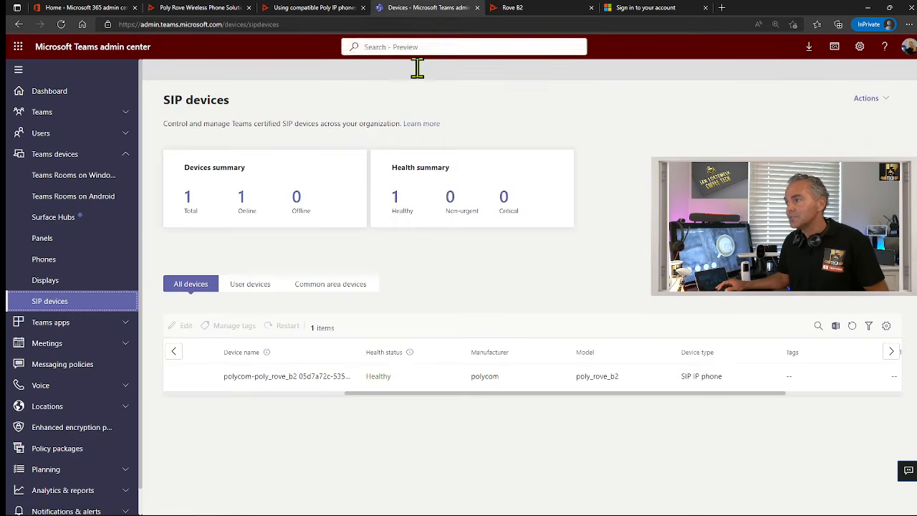
pyautogui.moveTo(406, 393); pyautogui.dragTo(223, 388)
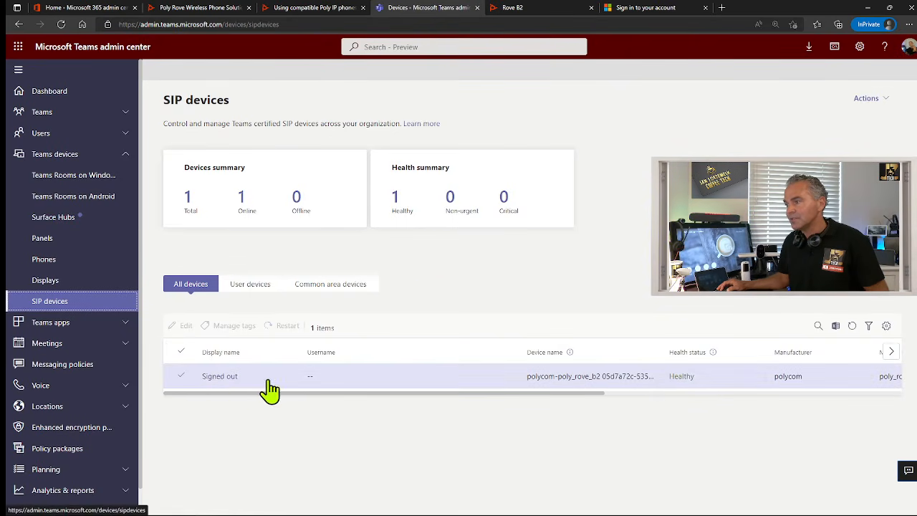
pyautogui.click(308, 9)
pyautogui.scroll(-4, 374, 252)
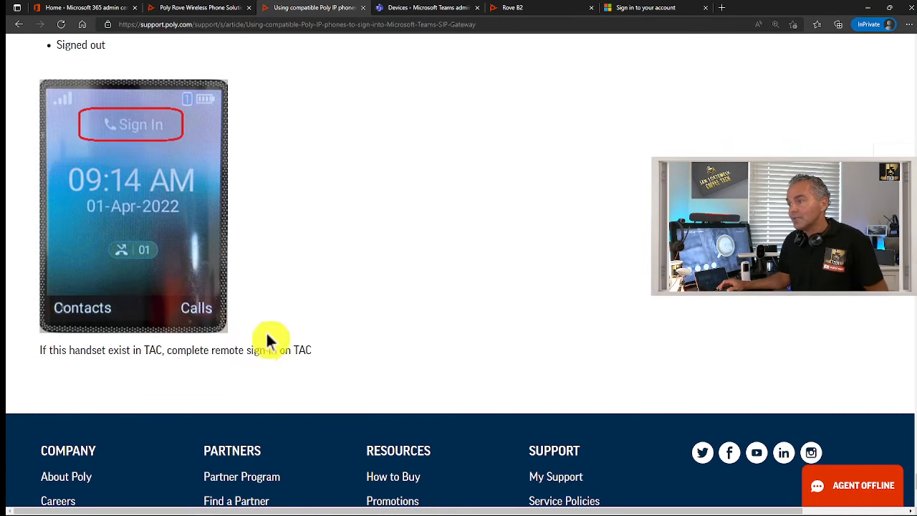
pyautogui.scroll(15, 293, 319)
pyautogui.scroll(10, 302, 312)
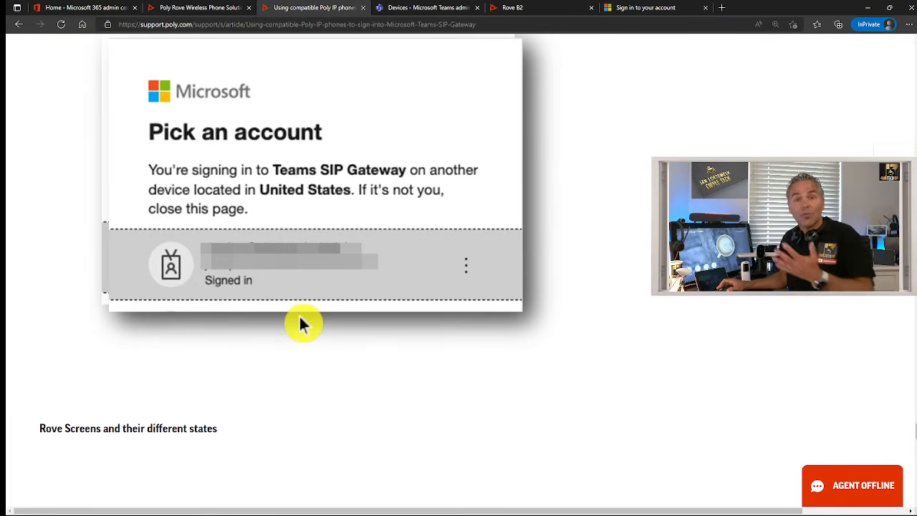
pyautogui.scroll(10, 300, 314)
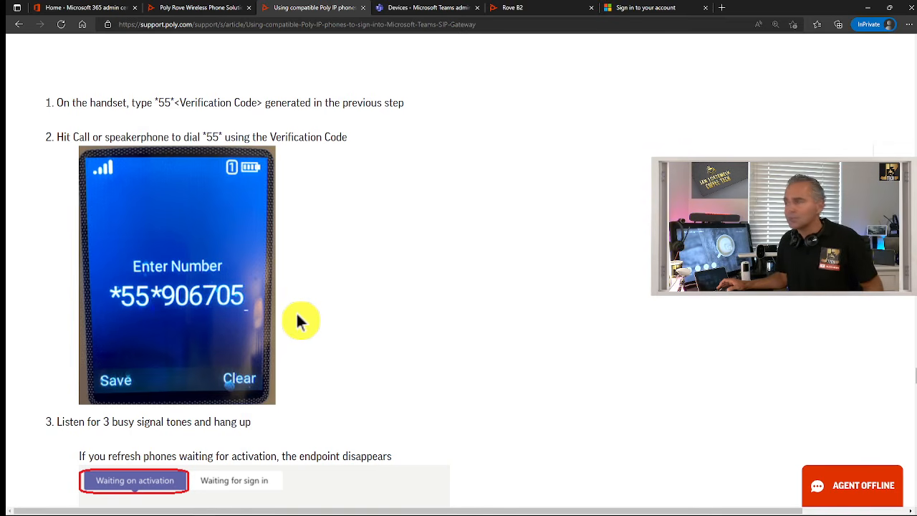
pyautogui.click(402, 9)
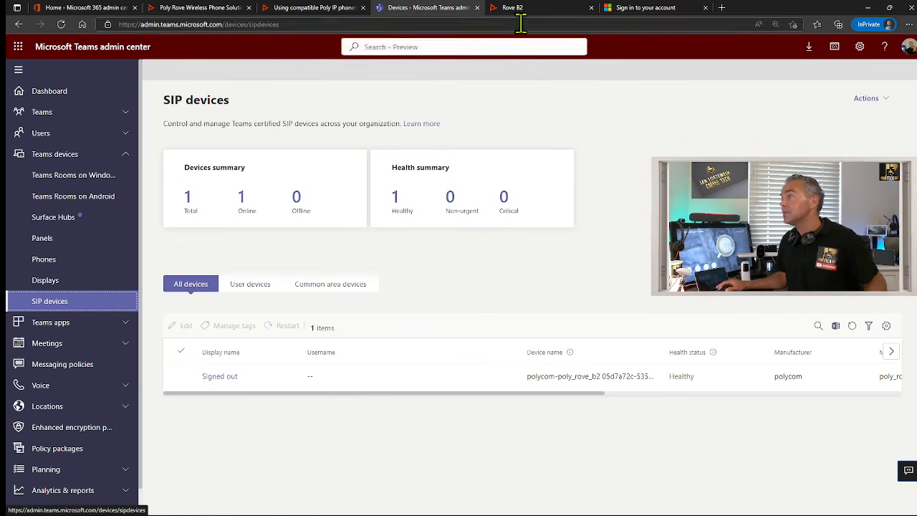
# View SP1 Service, then Handset1 under DECT Wireless, showing its Teams onboarding HandsetURL
pyautogui.click(524, 10)
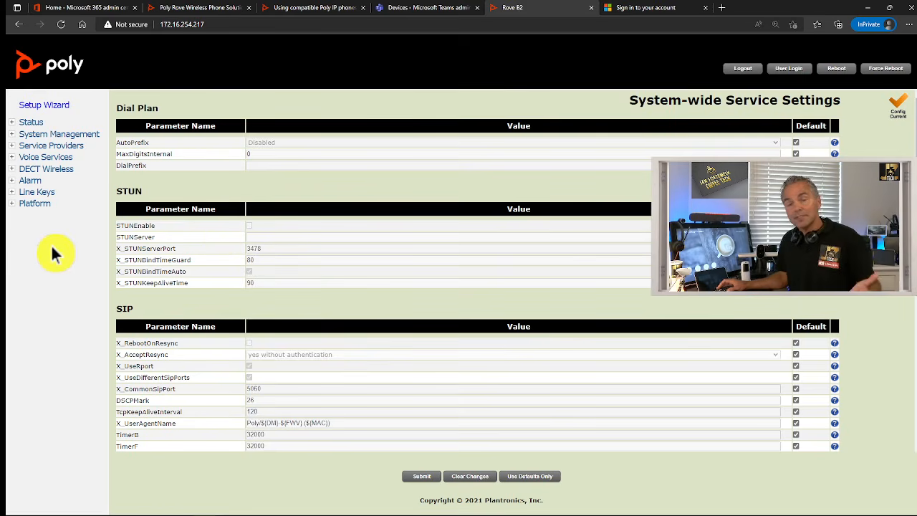
pyautogui.click(32, 158)
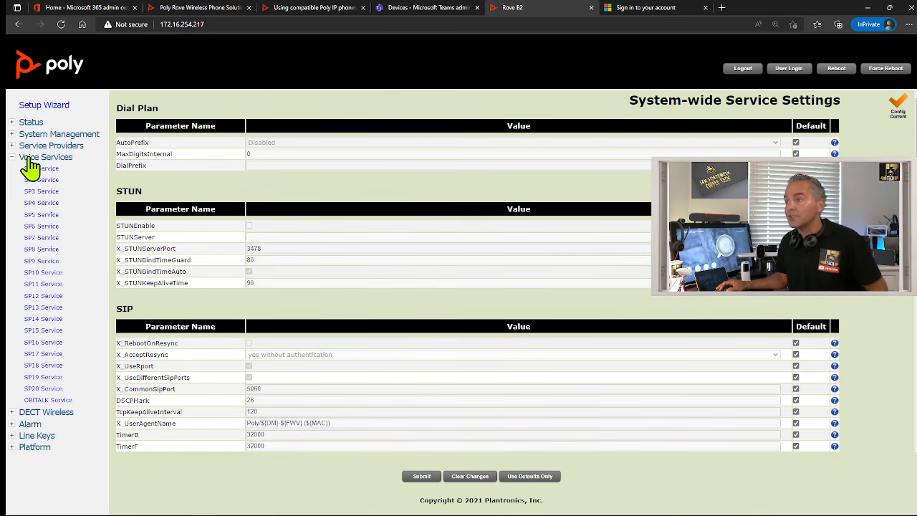
pyautogui.click(40, 169)
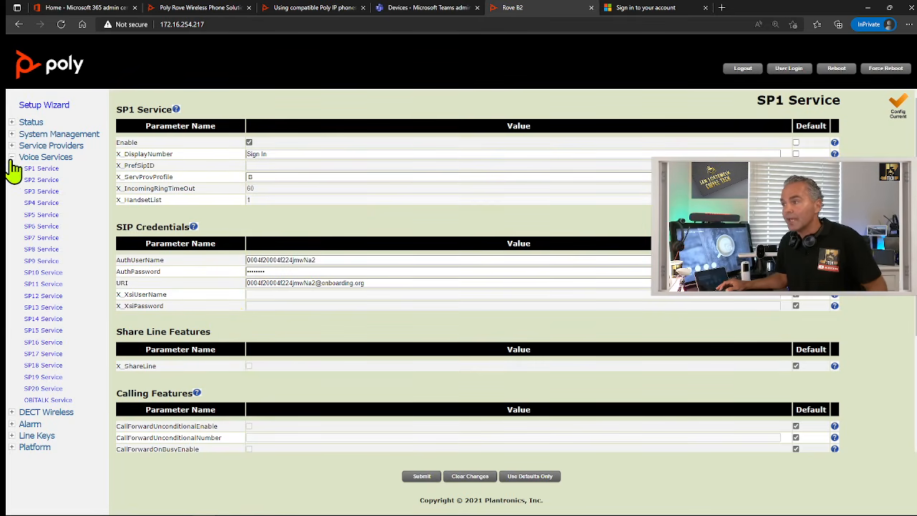
pyautogui.click(12, 158)
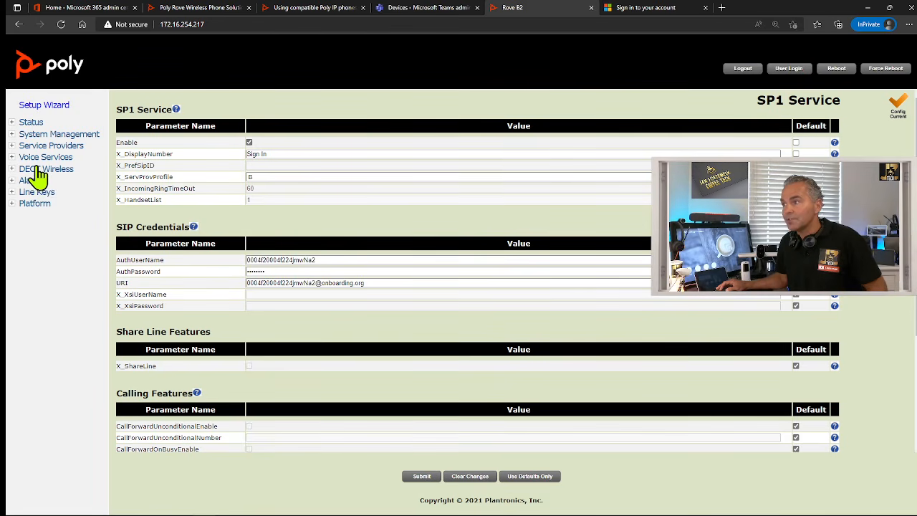
pyautogui.click(36, 170)
pyautogui.click(40, 214)
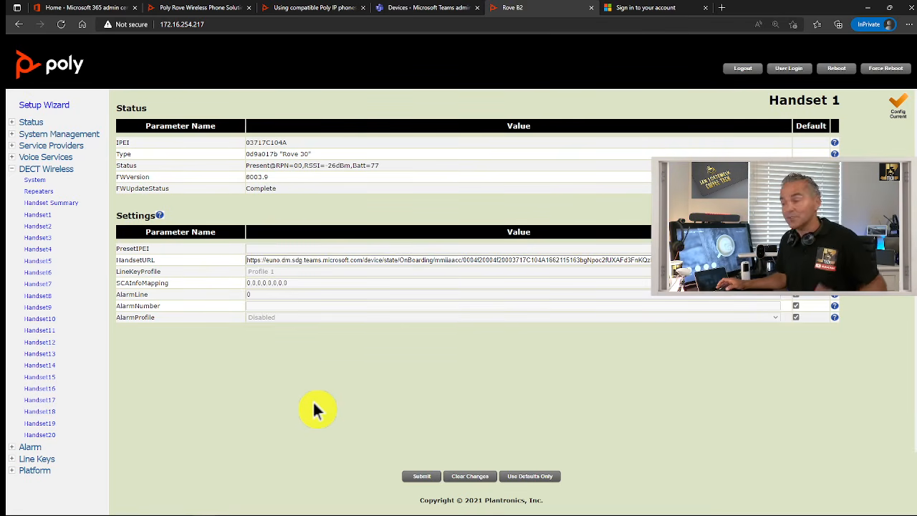
# Open the Platform > SIP Log showing Teams SIP Gateway REGISTER requests answered 200 OK
pyautogui.click(11, 170)
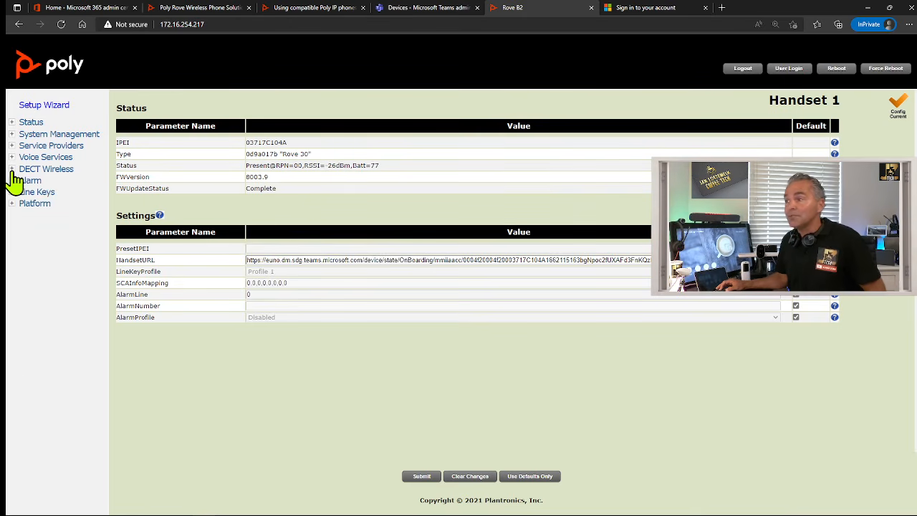
pyautogui.click(31, 205)
pyautogui.click(30, 249)
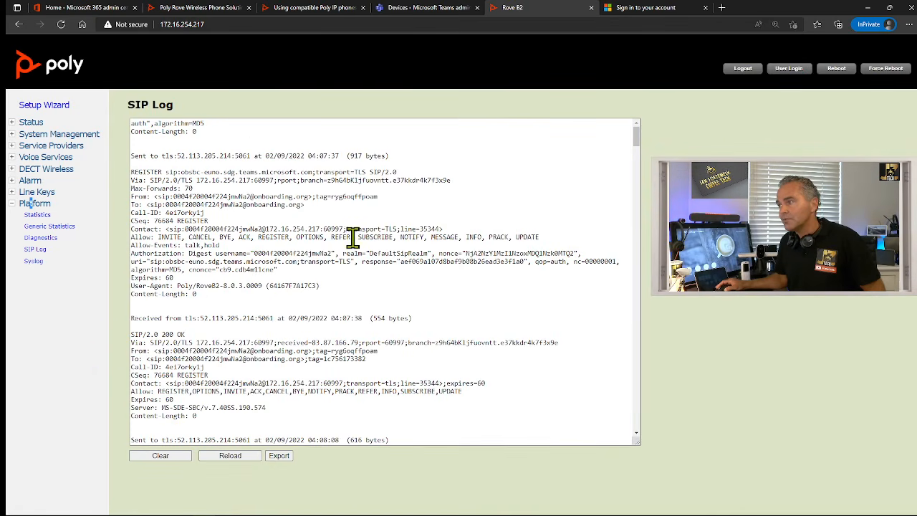
pyautogui.scroll(-3, 351, 238)
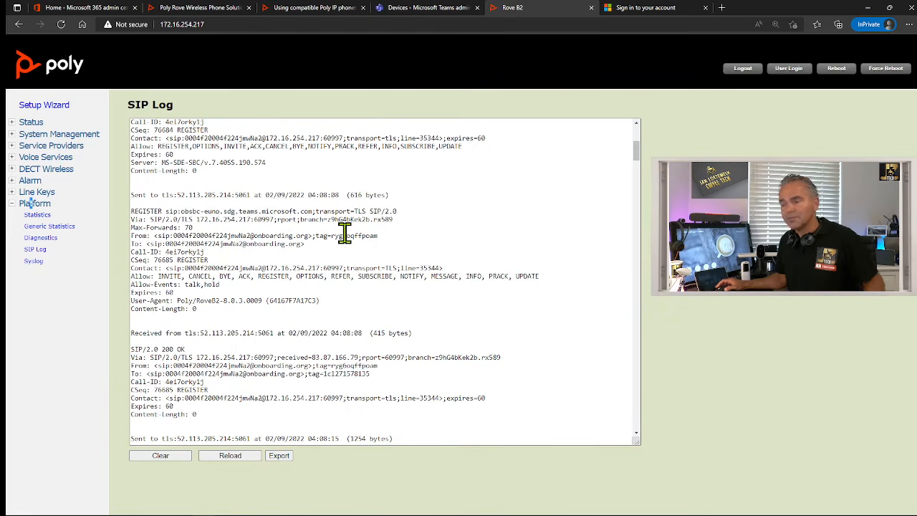
pyautogui.scroll(-3, 340, 238)
pyautogui.scroll(-1, 331, 242)
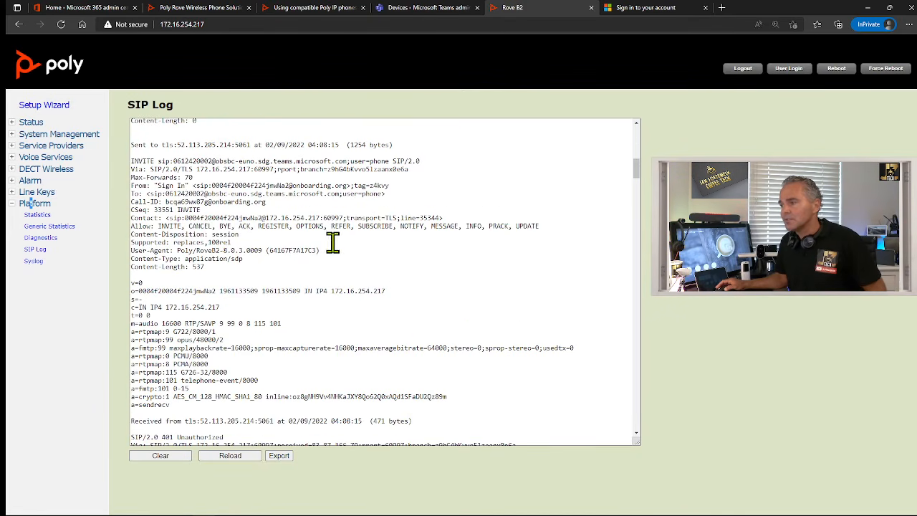
pyautogui.scroll(-1, 337, 262)
pyautogui.scroll(-4, 336, 267)
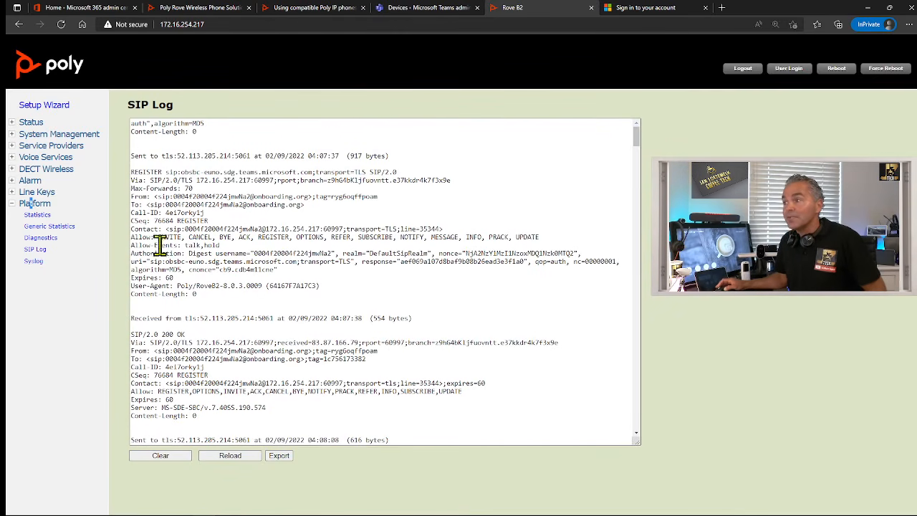
pyautogui.click(12, 204)
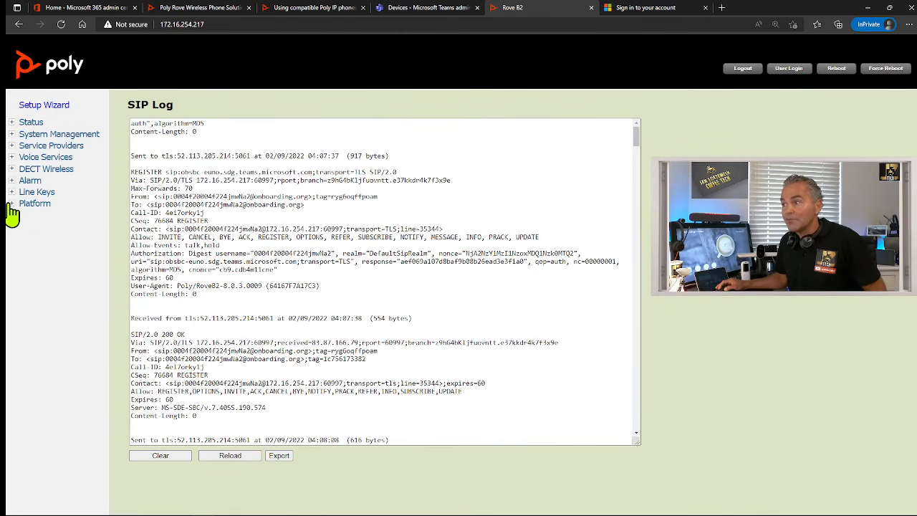
# Inspect the X_SipDebugOption parameter in Service Providers > Common Settings, zoomed in
pyautogui.click(27, 146)
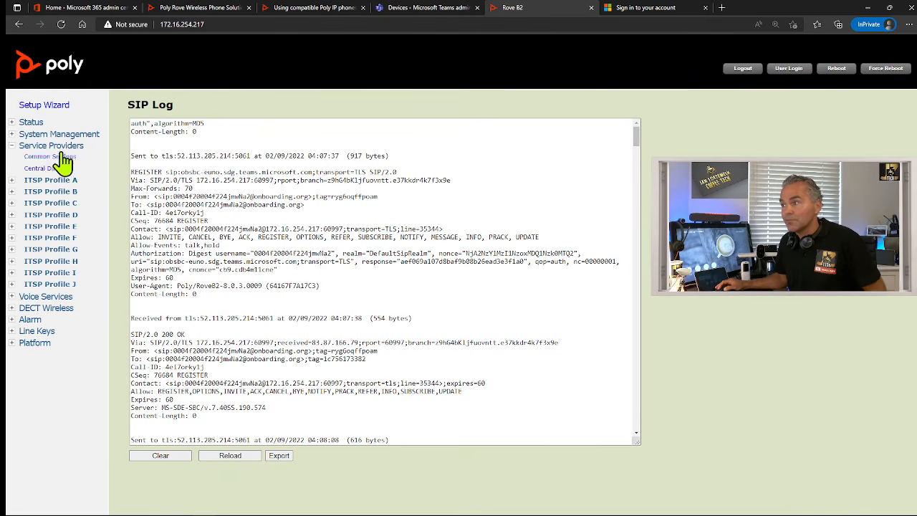
pyautogui.click(45, 157)
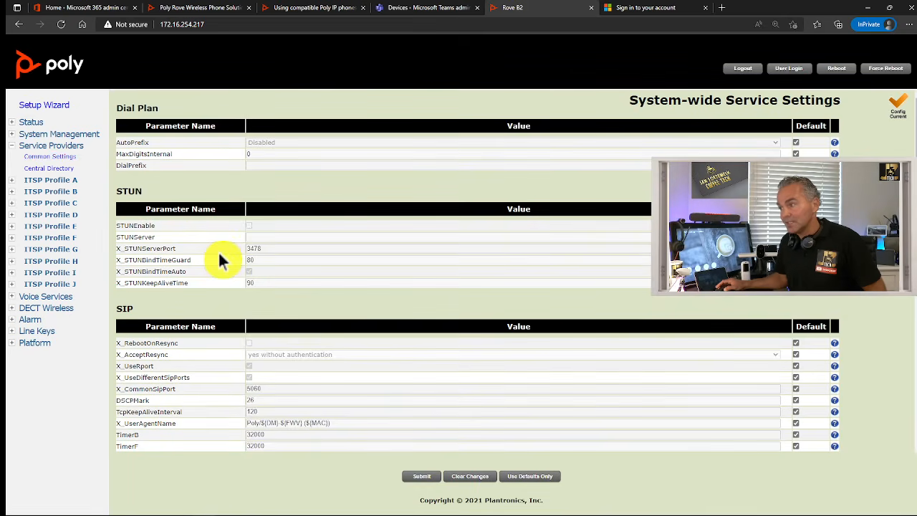
pyautogui.scroll(-1, 300, 301)
pyautogui.scroll(-1, 285, 362)
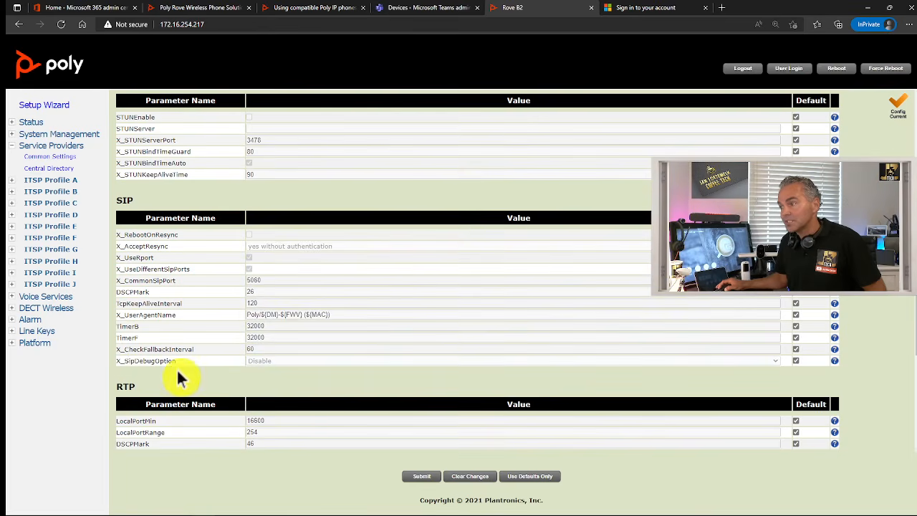
pyautogui.moveTo(118, 360); pyautogui.dragTo(182, 359)
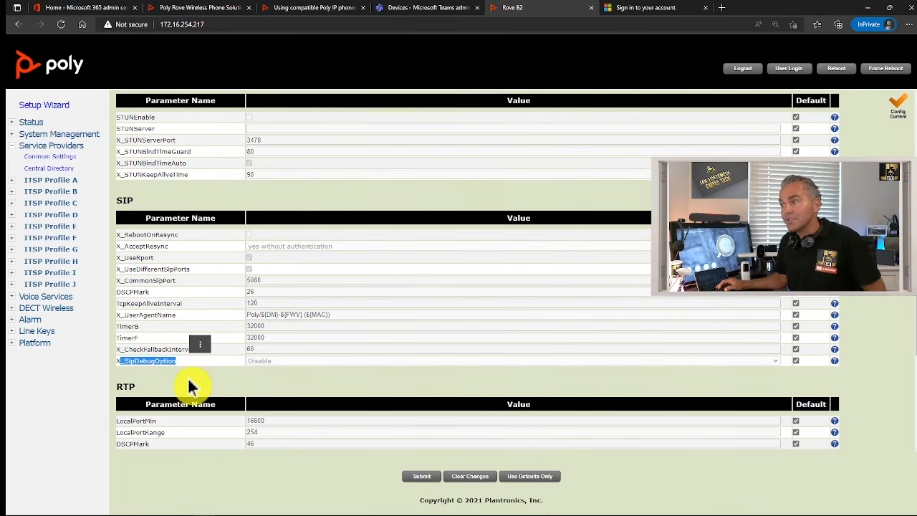
pyautogui.click(185, 381)
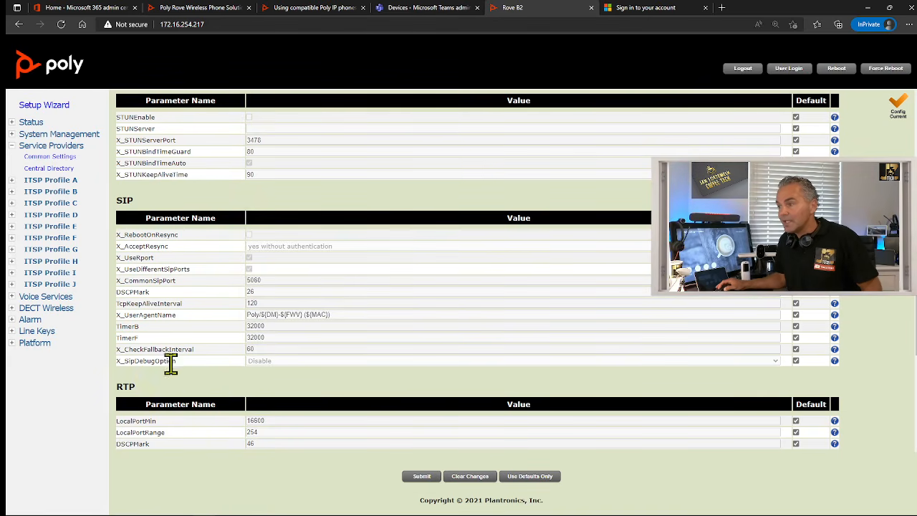
pyautogui.moveTo(116, 361); pyautogui.dragTo(177, 360)
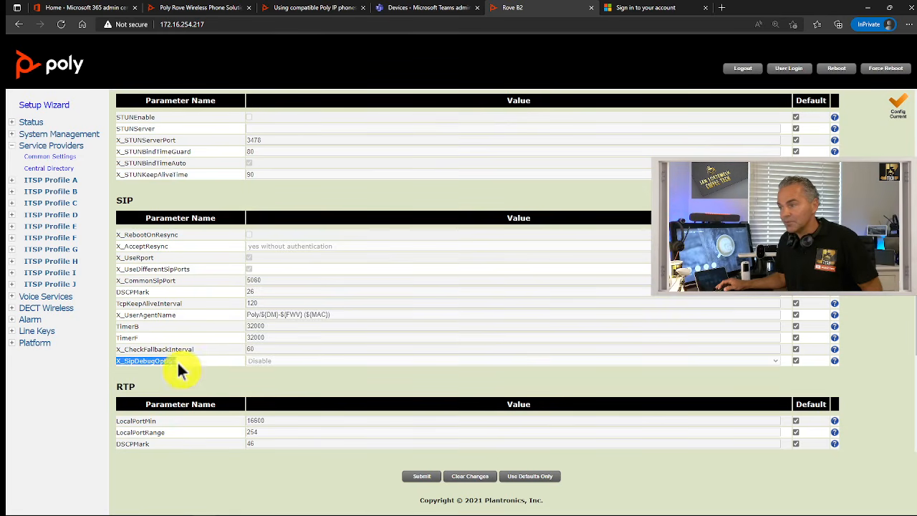
pyautogui.hotkey('ctrl', '+')
pyautogui.hotkey('ctrl', '+')
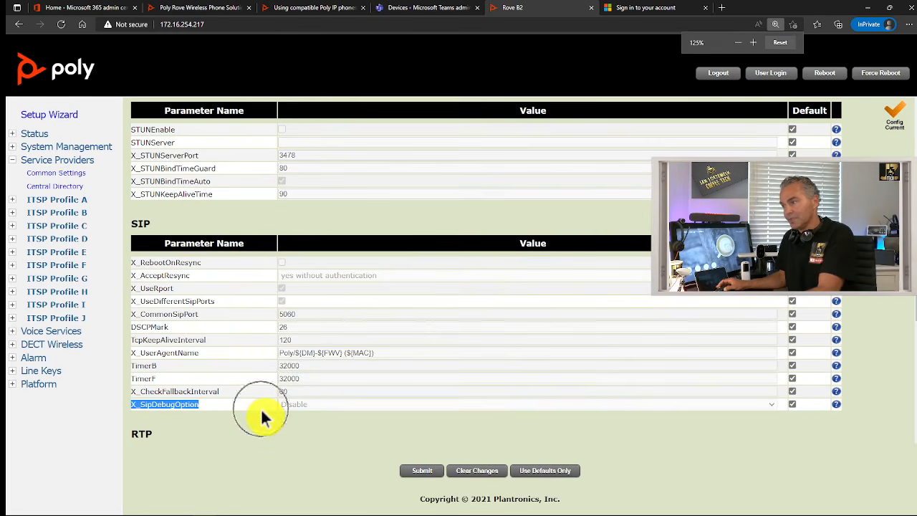
pyautogui.scroll(-3, 261, 410)
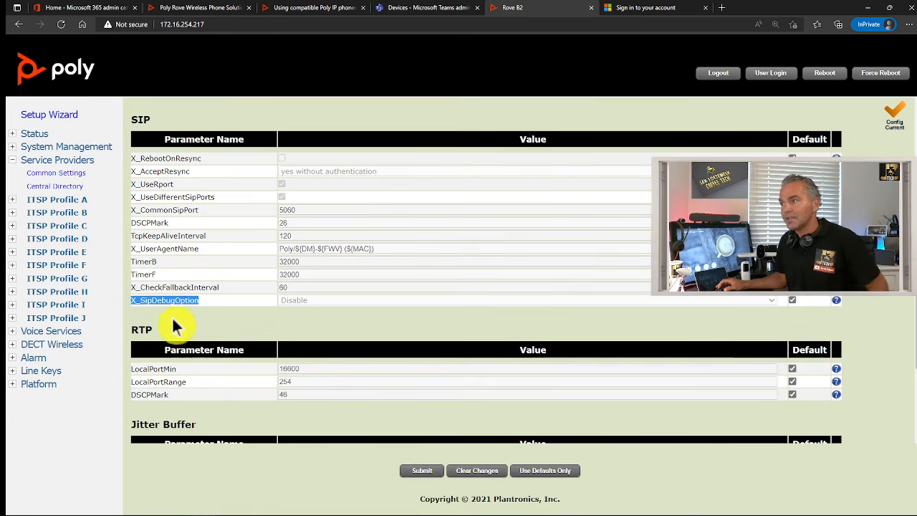
# Open Status > System Status showing software 8.0.3 and uptime 0:08:43
pyautogui.click(11, 159)
pyautogui.click(32, 135)
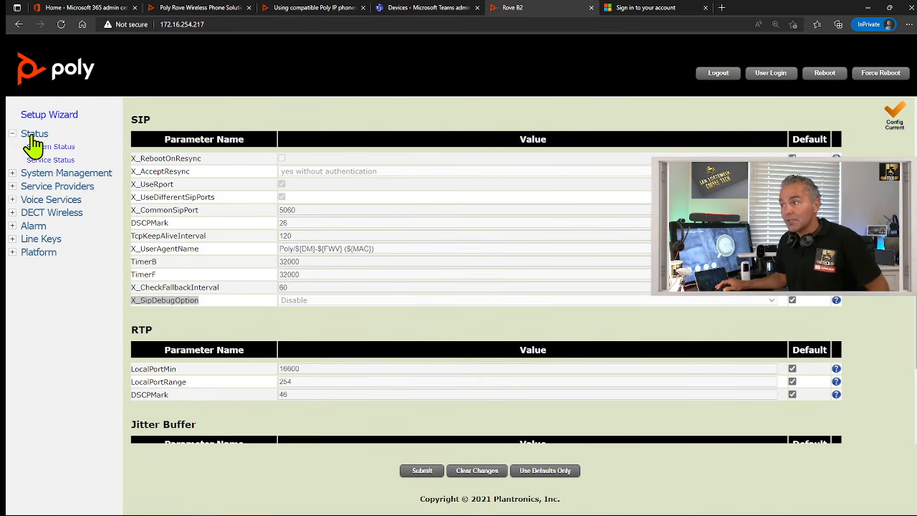
pyautogui.click(46, 147)
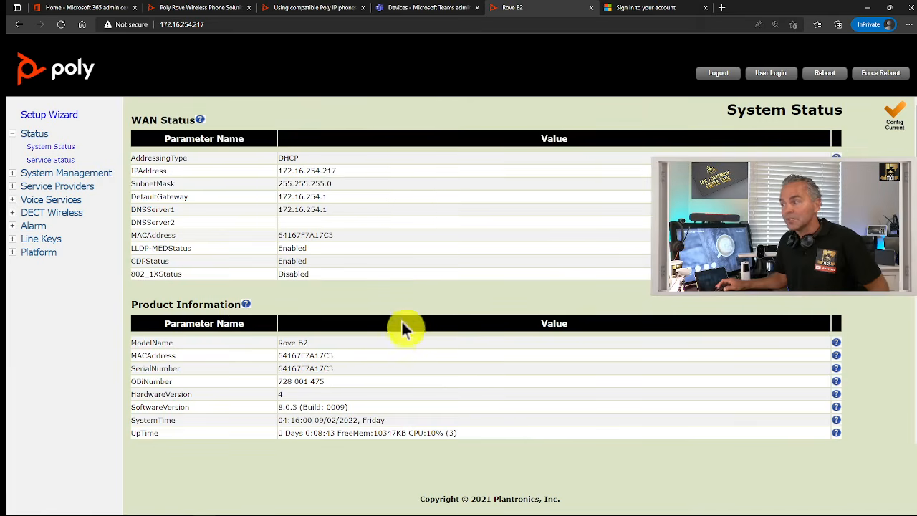